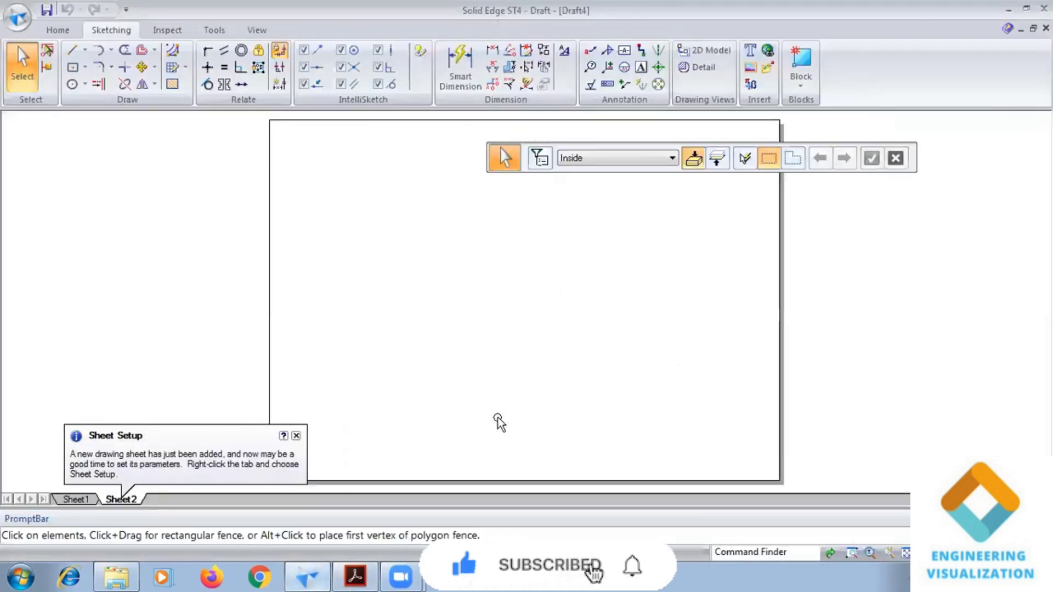
Step: Draw a 0.13 mm wide horizontal base line across the lower part of the sheet
left_click(71, 49)
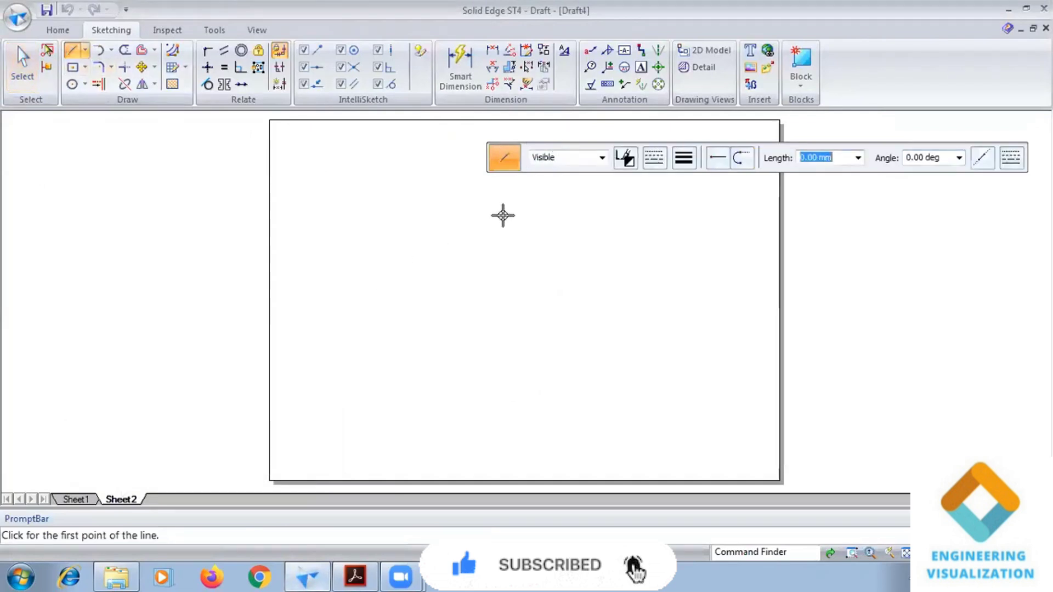
left_click(683, 159)
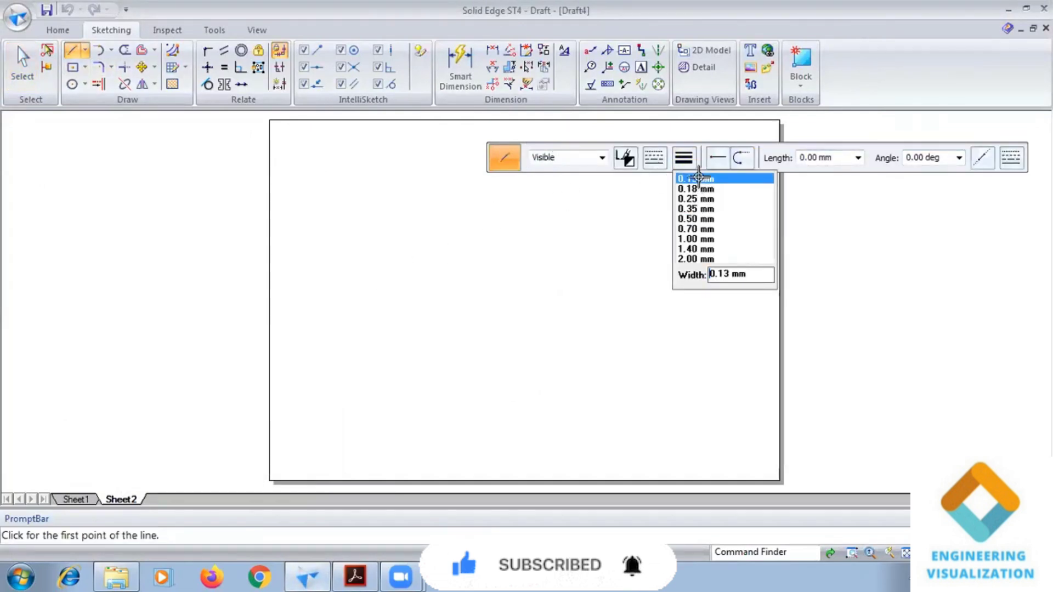
left_click(695, 179)
left_click(339, 387)
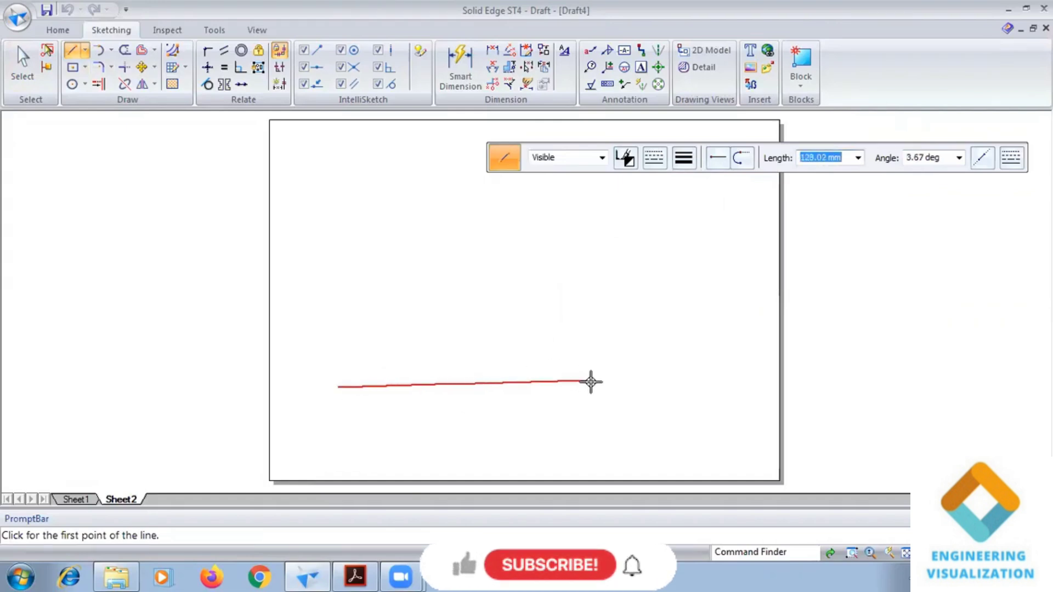
left_click(700, 387)
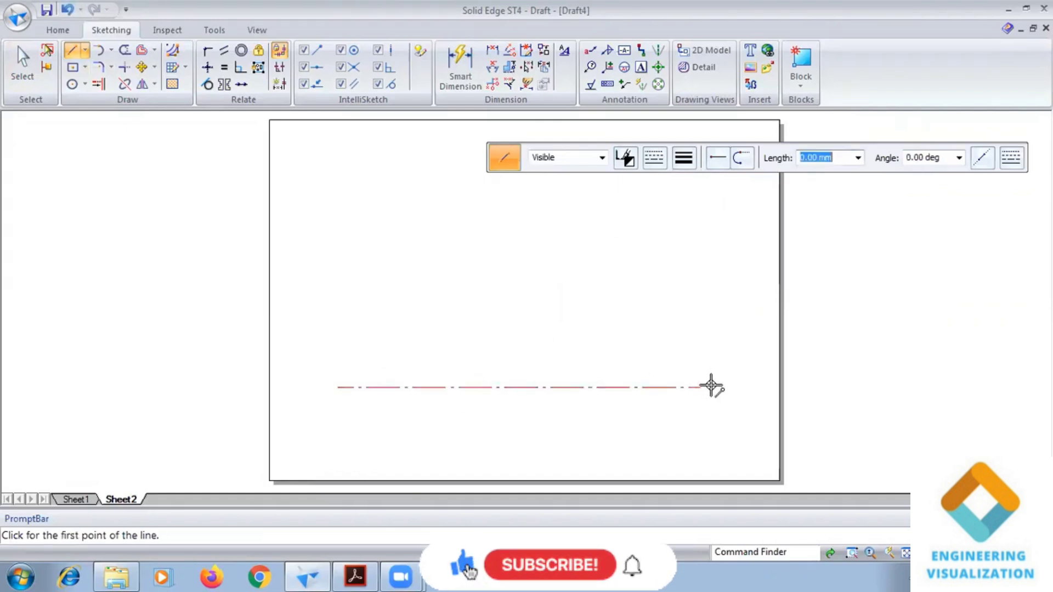
Step: Change the base line's type from dash-dot to solid
left_click(19, 65)
left_click(527, 388)
left_click(654, 158)
left_click(659, 180)
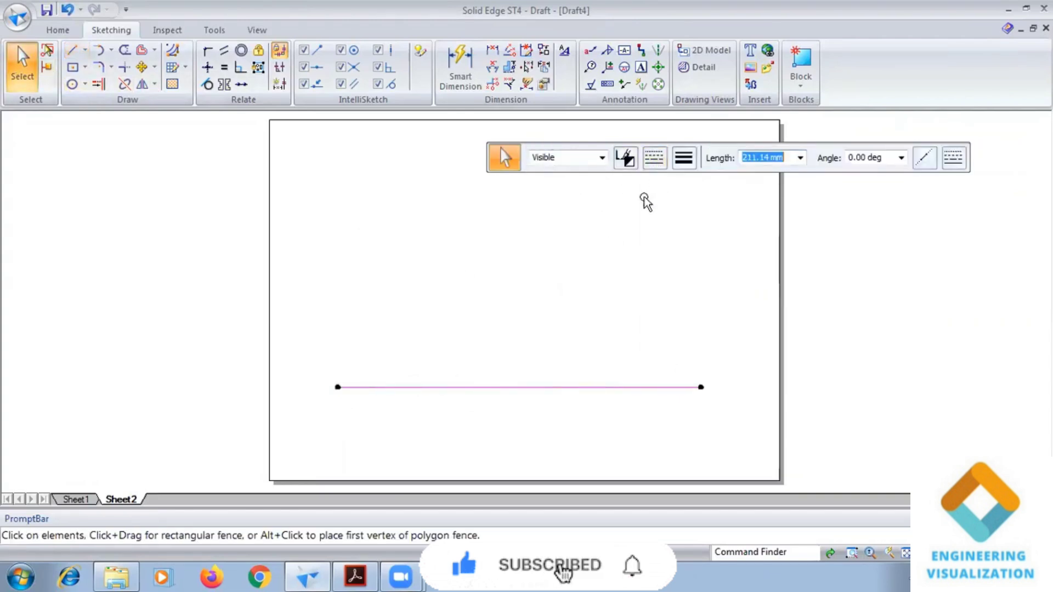
left_click(557, 294)
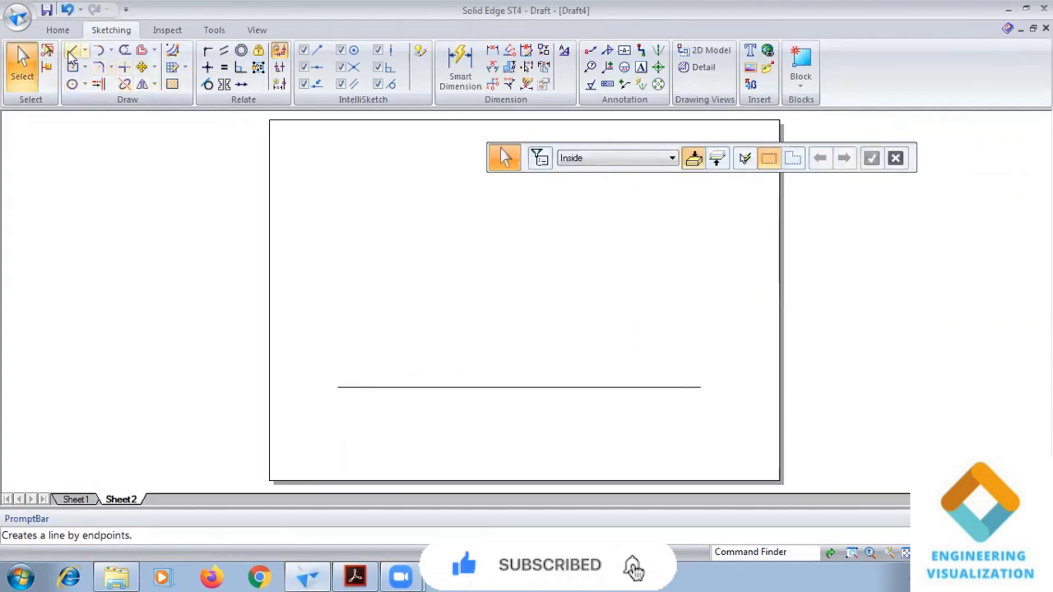
left_click(355, 576)
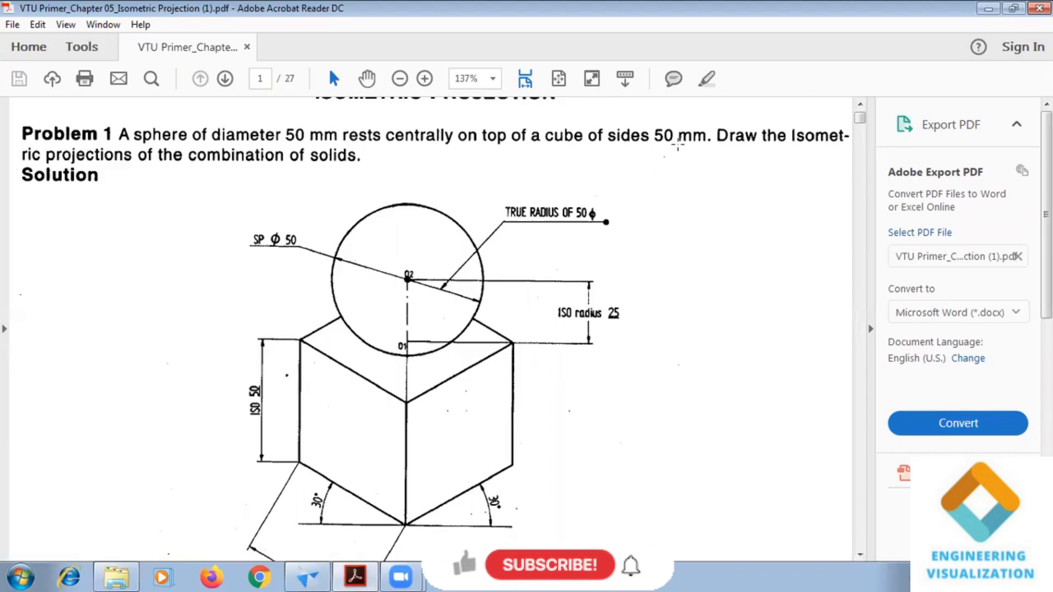
Step: Review Problem 1's 50 mm sphere-on-cube figure, then return to Solid Edge
left_click(307, 576)
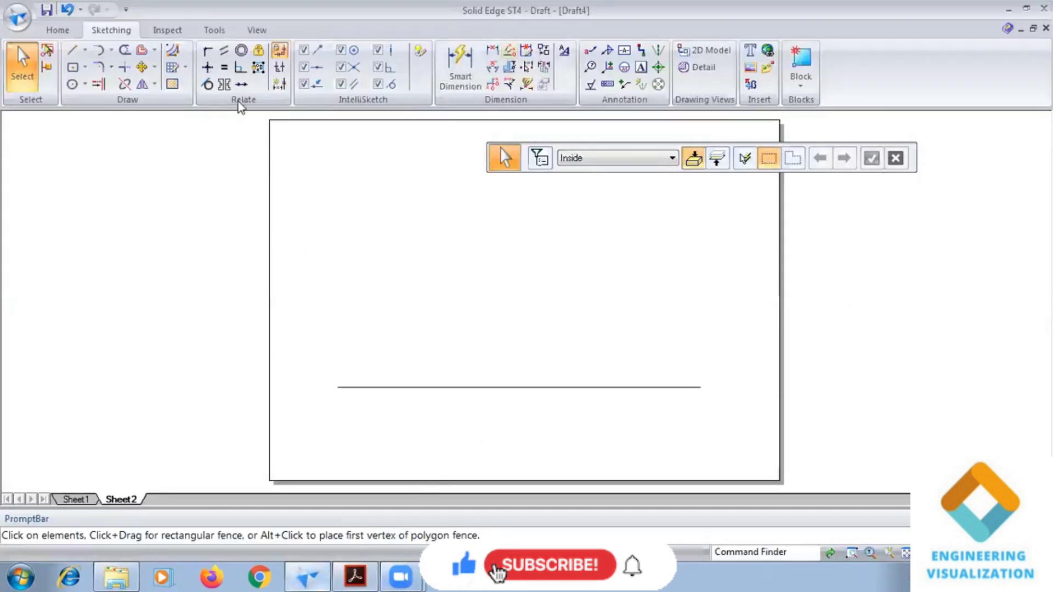
Step: Choose Line and set the line width and line type for the new lines
left_click(72, 50)
left_click(686, 166)
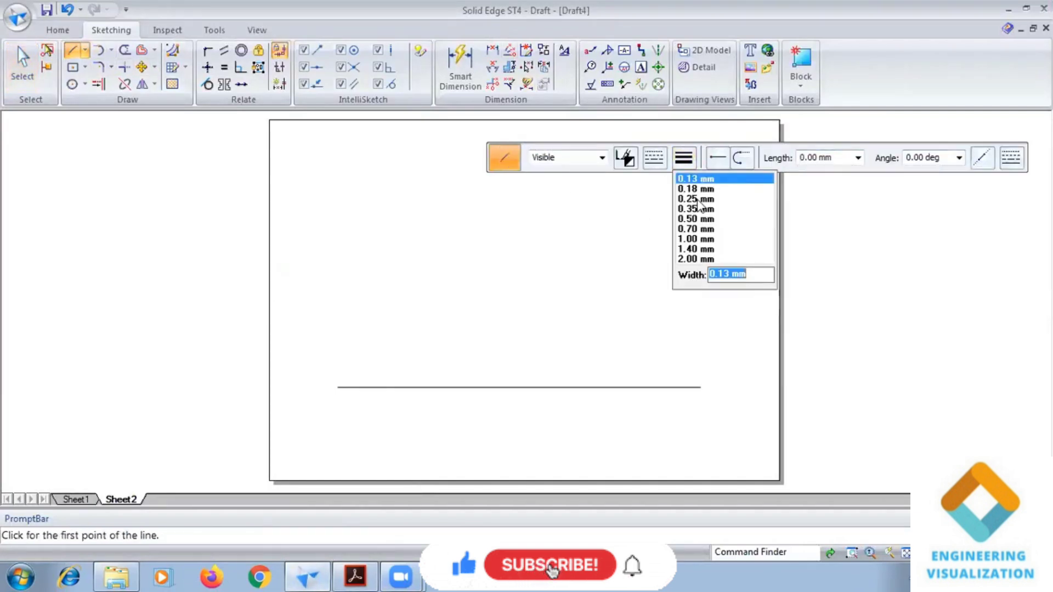
left_click(707, 219)
left_click(654, 158)
left_click(666, 189)
Step: Draw 50 mm edges at 30°, 150° and 210° from the base line, closing the rhombus
left_click(520, 388)
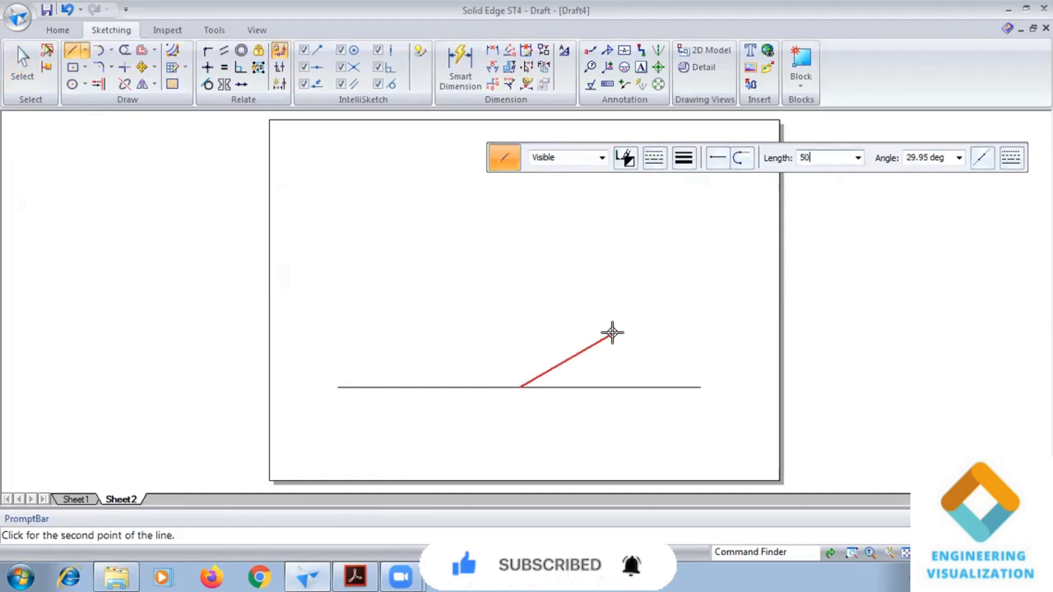
key("Tab")
type("30")
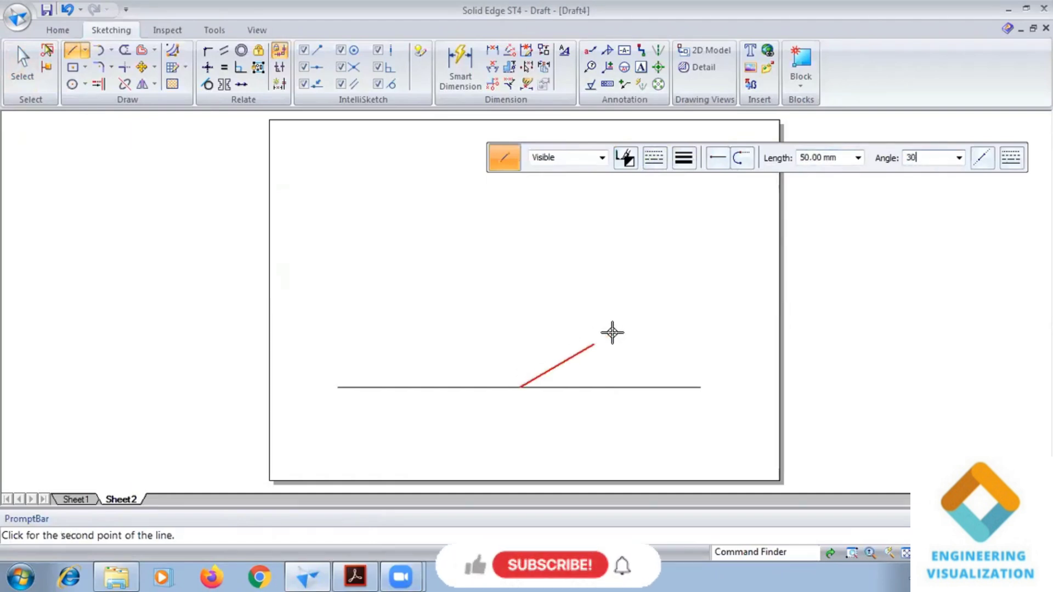
key("Return")
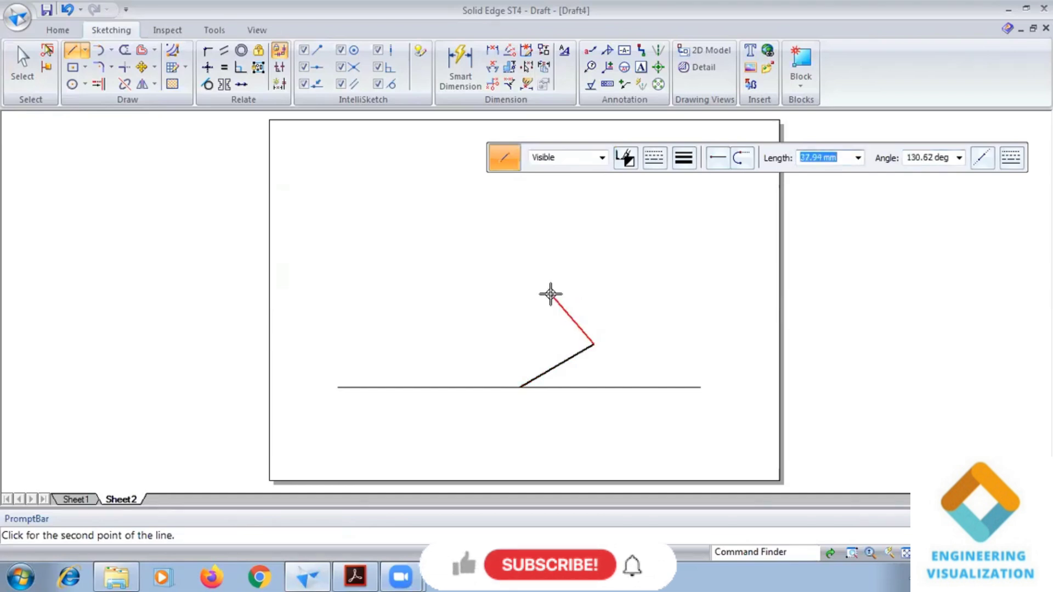
key("Tab")
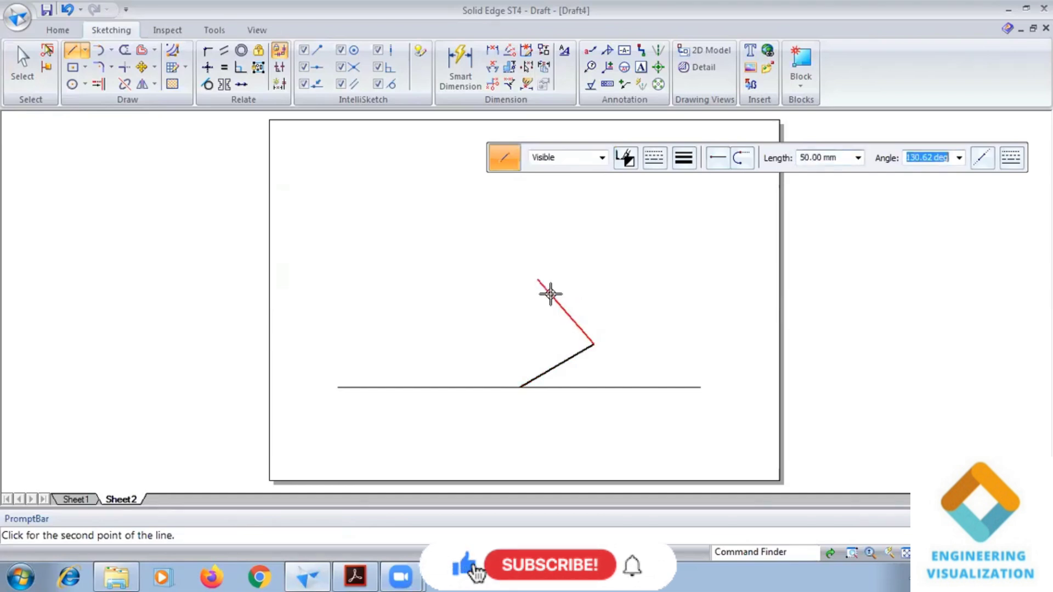
type("150")
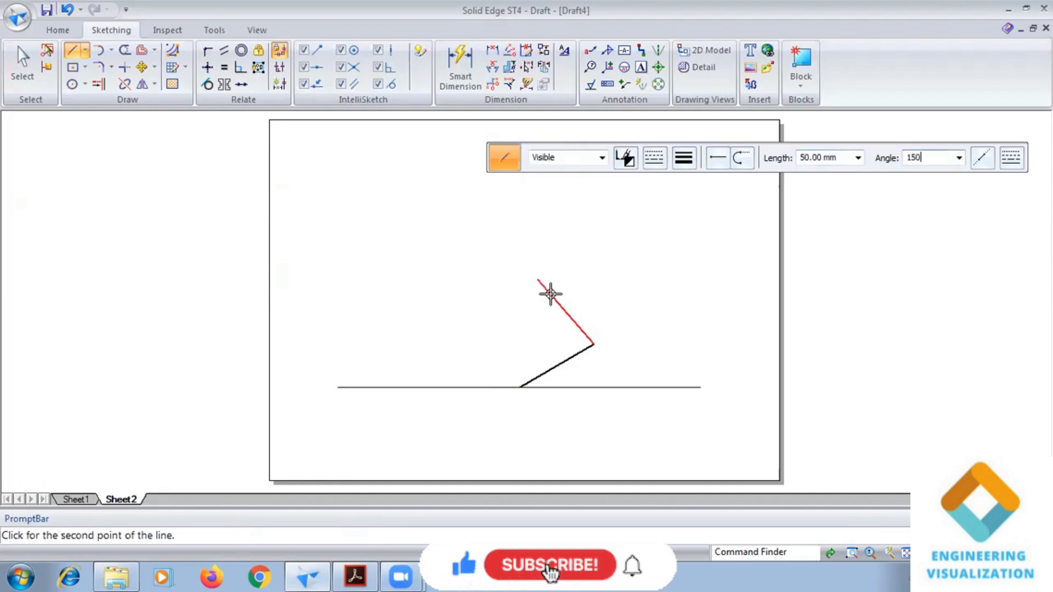
key("Return")
type("5")
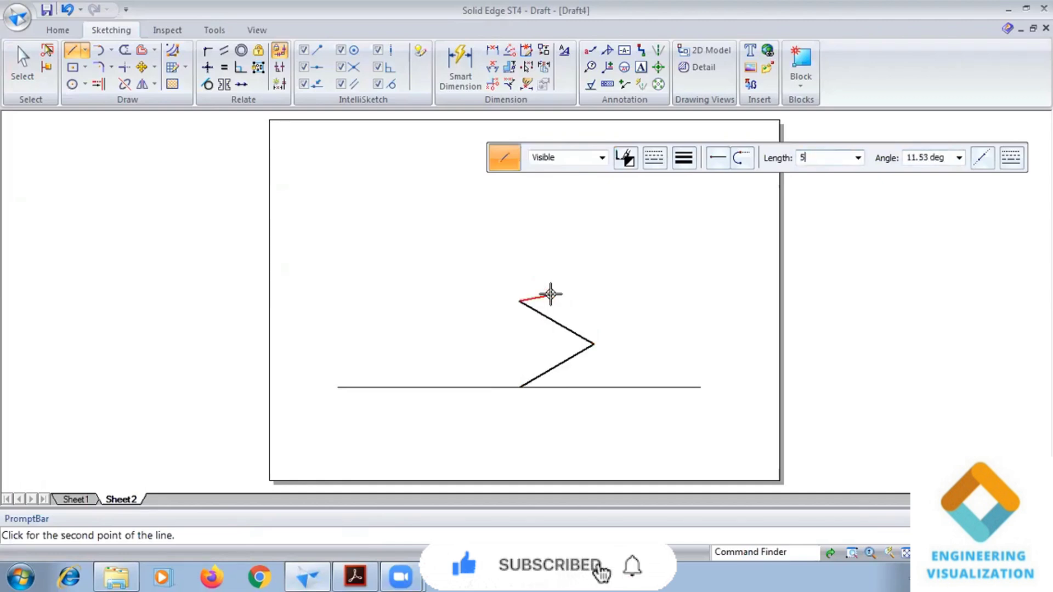
type("0")
key("Tab")
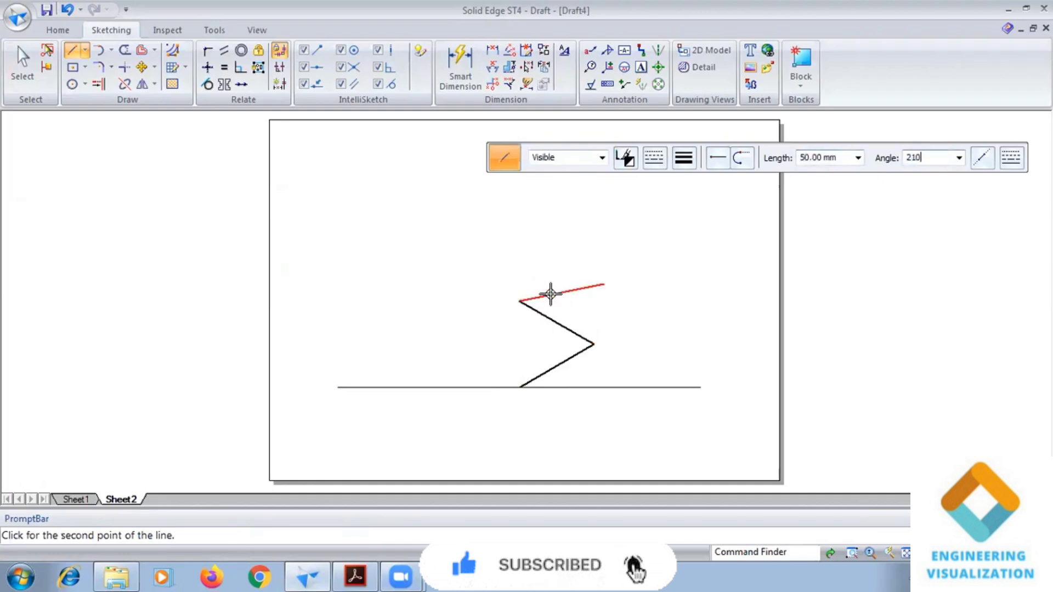
type("210")
key("Return")
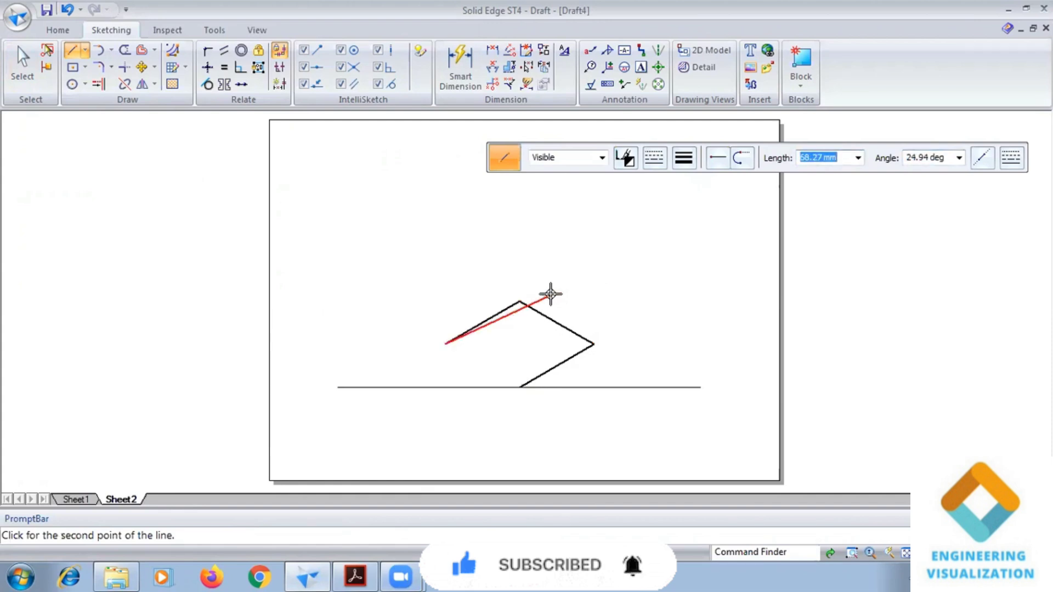
left_click(520, 387)
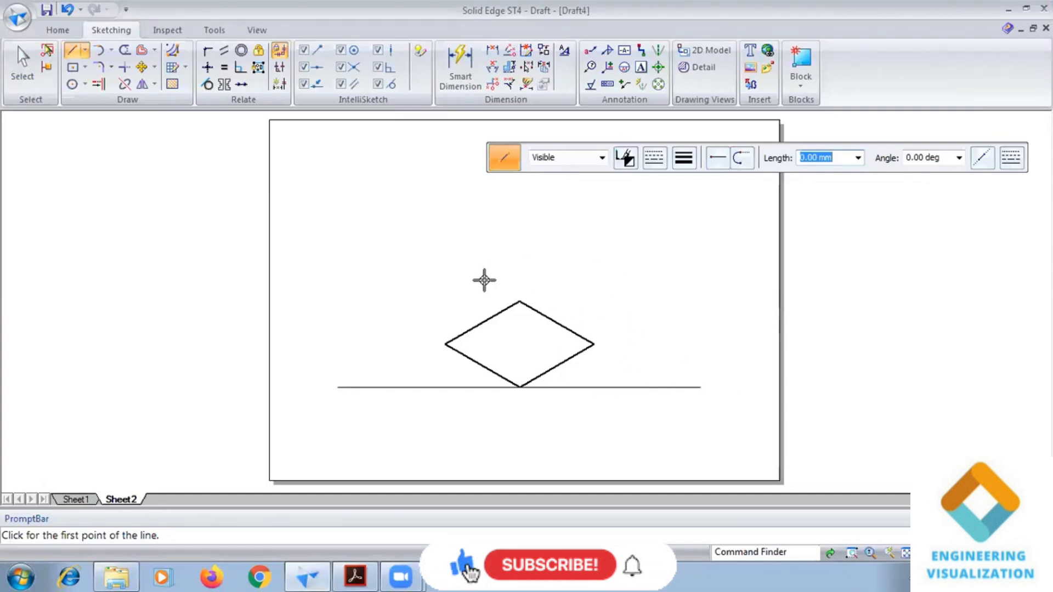
Step: Raise 50 mm vertical edges from the rhombus's left and top corners
left_click(445, 345)
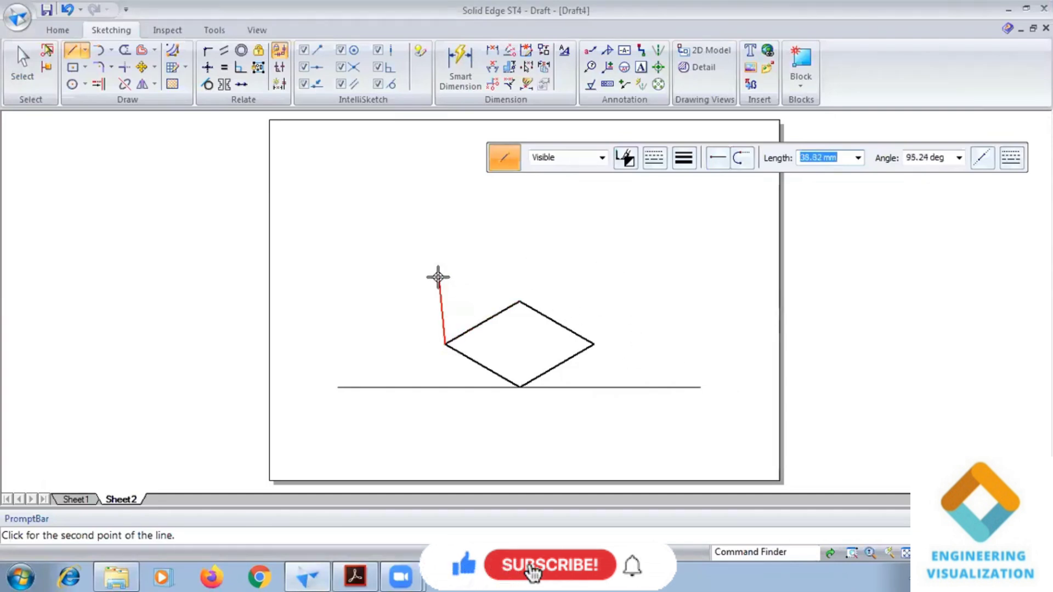
type("50")
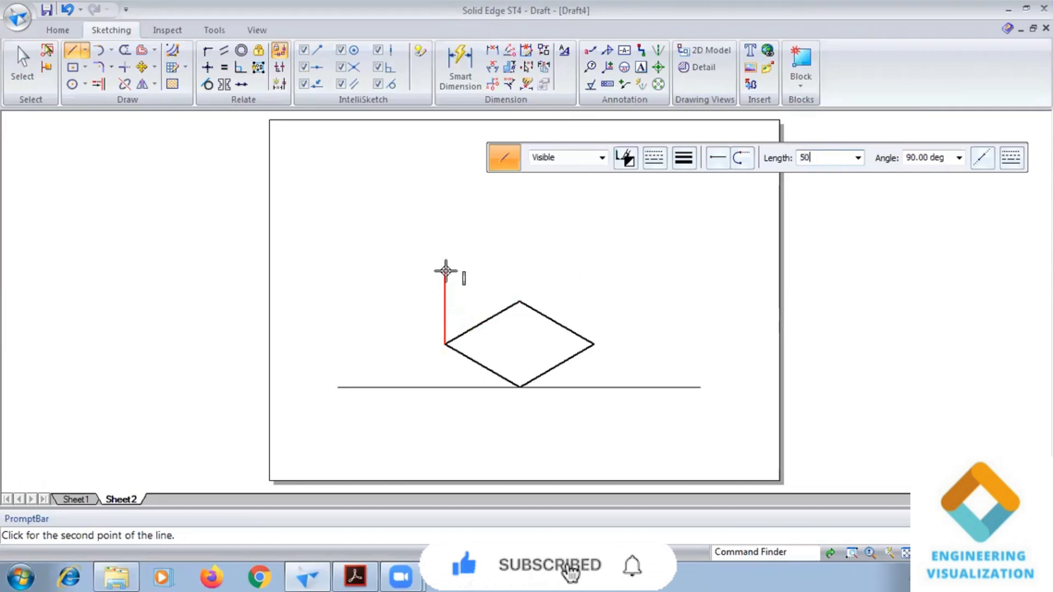
key("Tab")
left_click(445, 271)
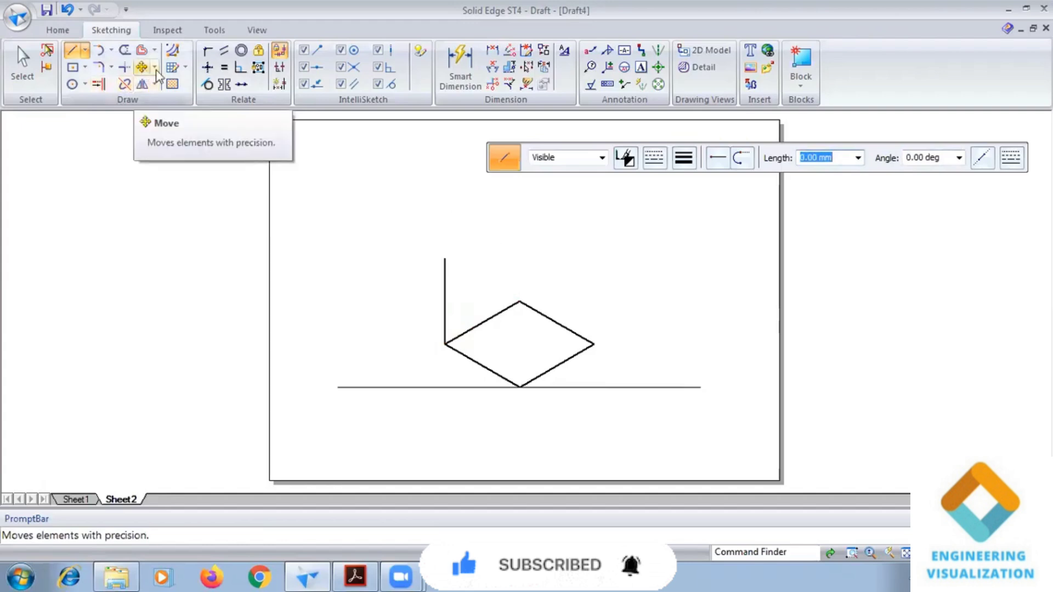
left_click(520, 302)
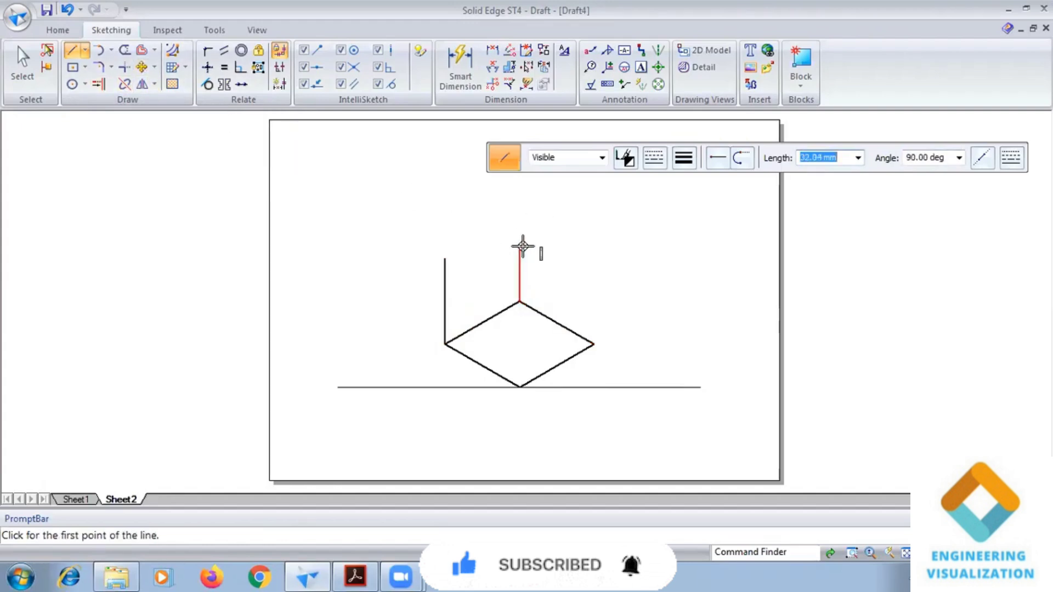
type("5.0")
key("Tab")
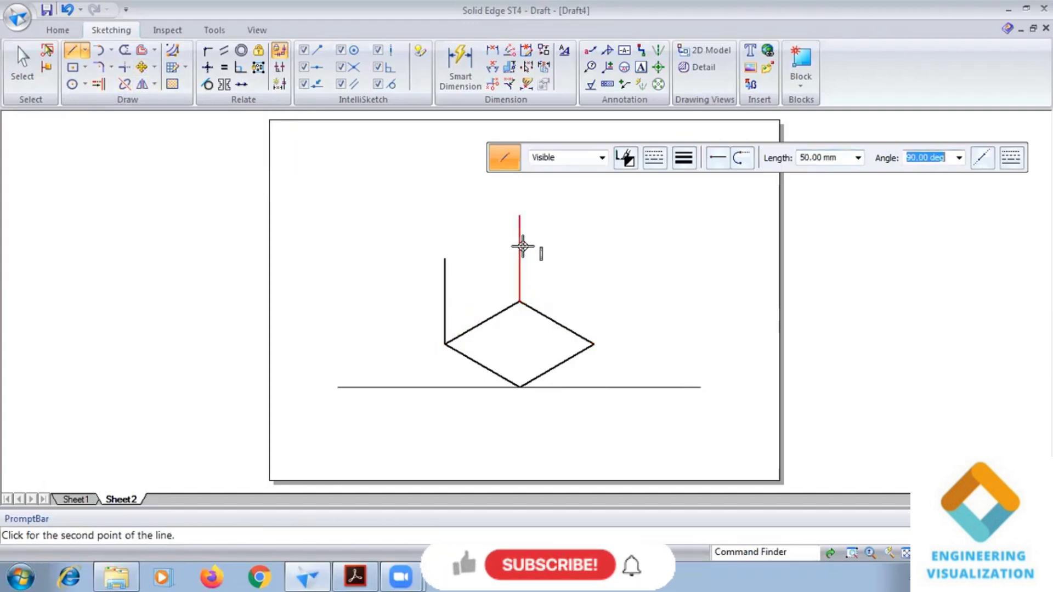
key("Return")
right_click(611, 301)
Step: Raise 50 mm vertical edges from the rhombus's right and bottom corners
left_click(594, 344)
type("50")
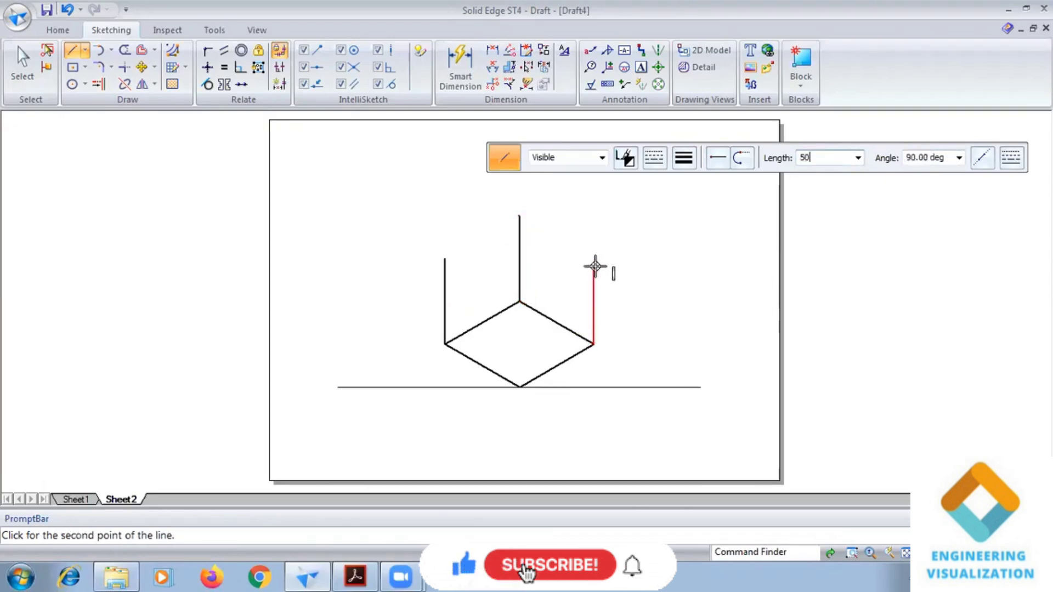
key("Tab")
left_click(594, 266)
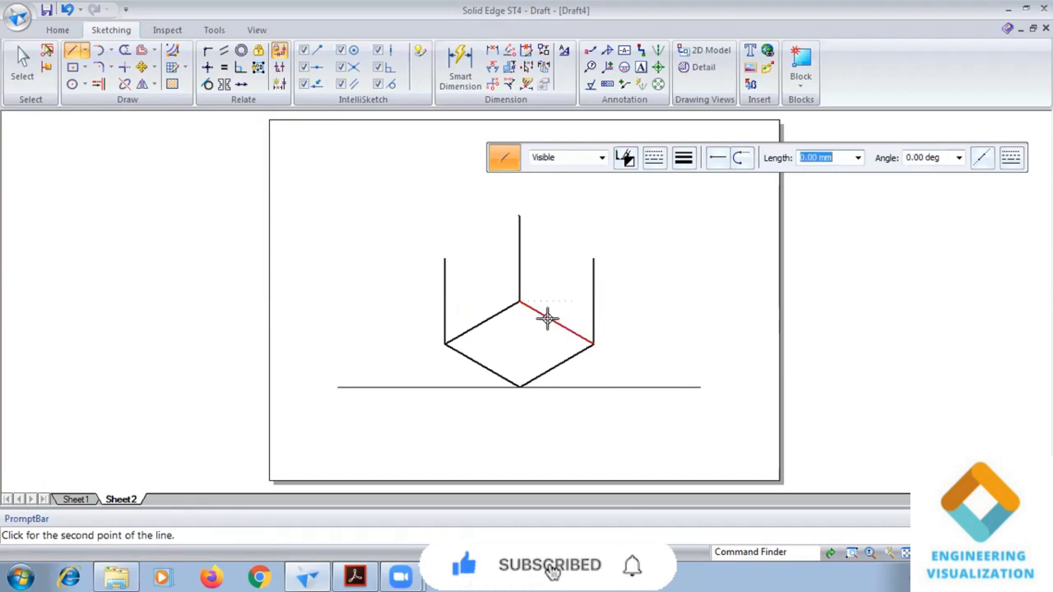
right_click(515, 383)
left_click(519, 387)
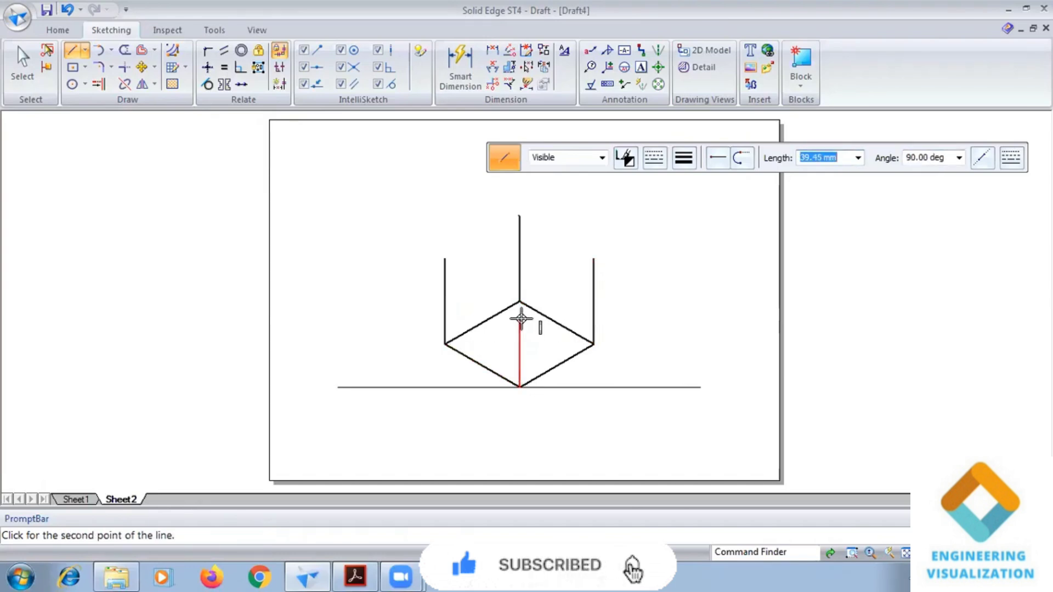
type("50")
key("Tab")
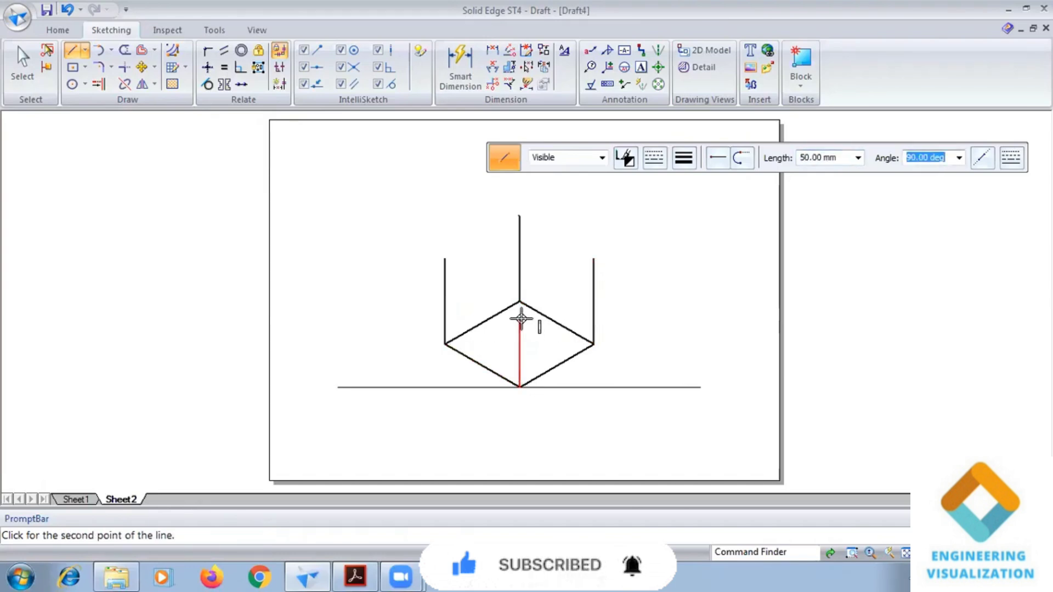
left_click(521, 318)
Step: Close the upper edges into a hexagon with lines meeting at the cube's centre, checking the reference PDF
left_click(519, 215)
left_click(593, 259)
left_click(520, 302)
left_click(445, 258)
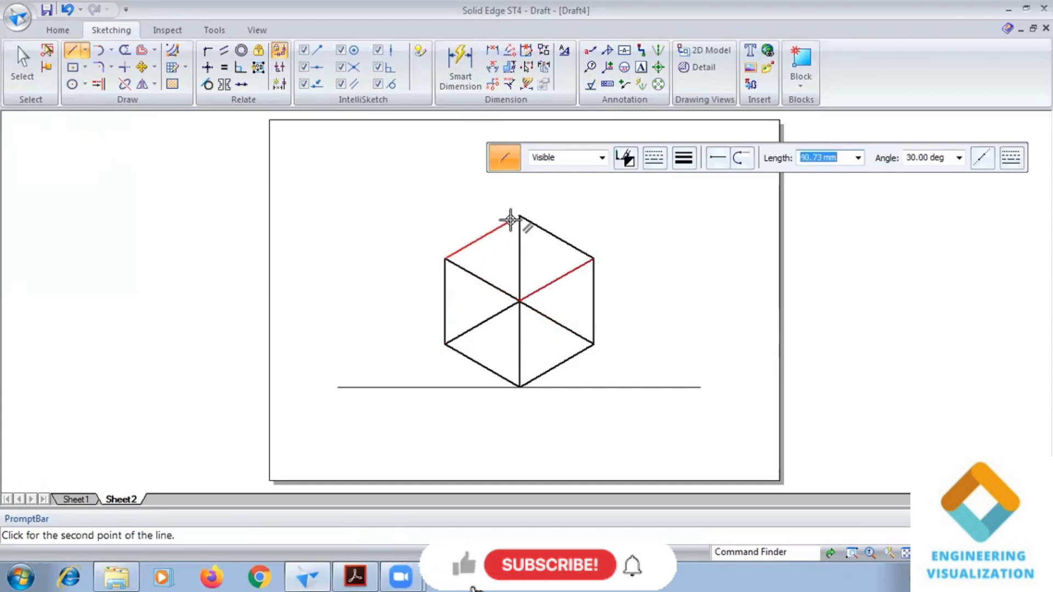
left_click(519, 216)
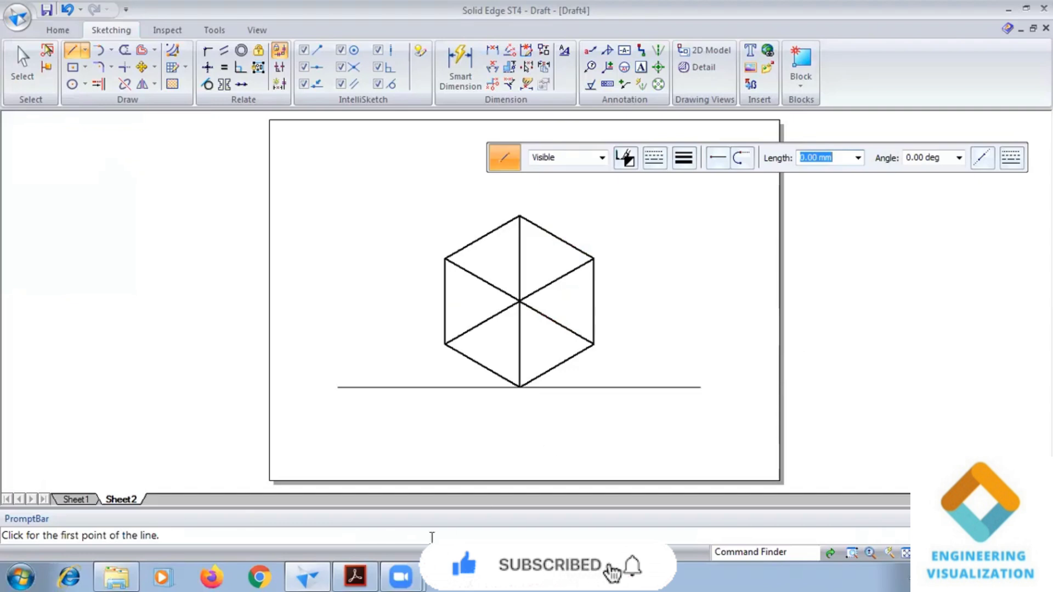
left_click(355, 576)
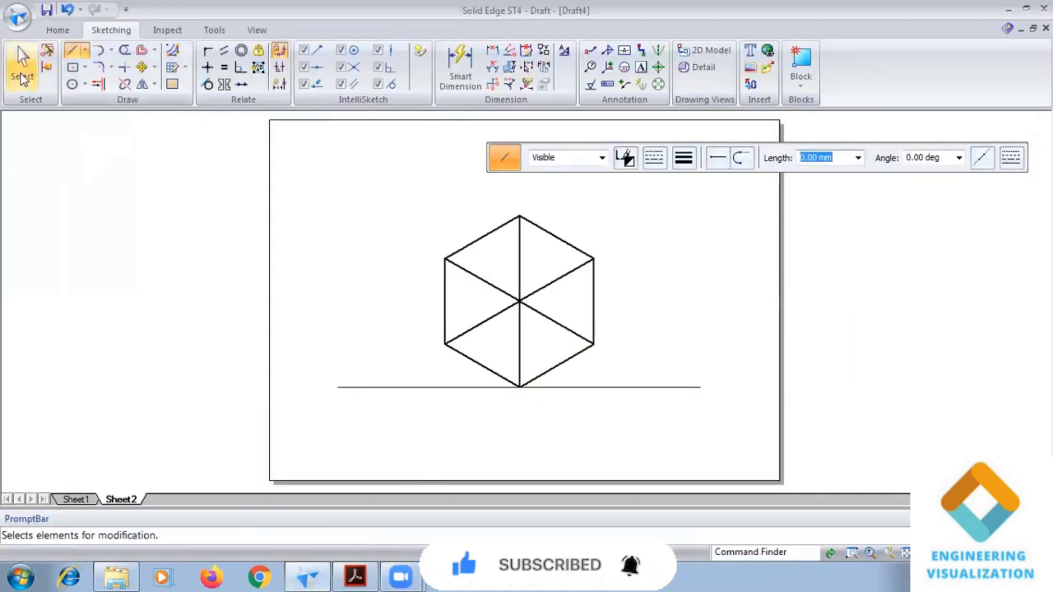
left_click(125, 50)
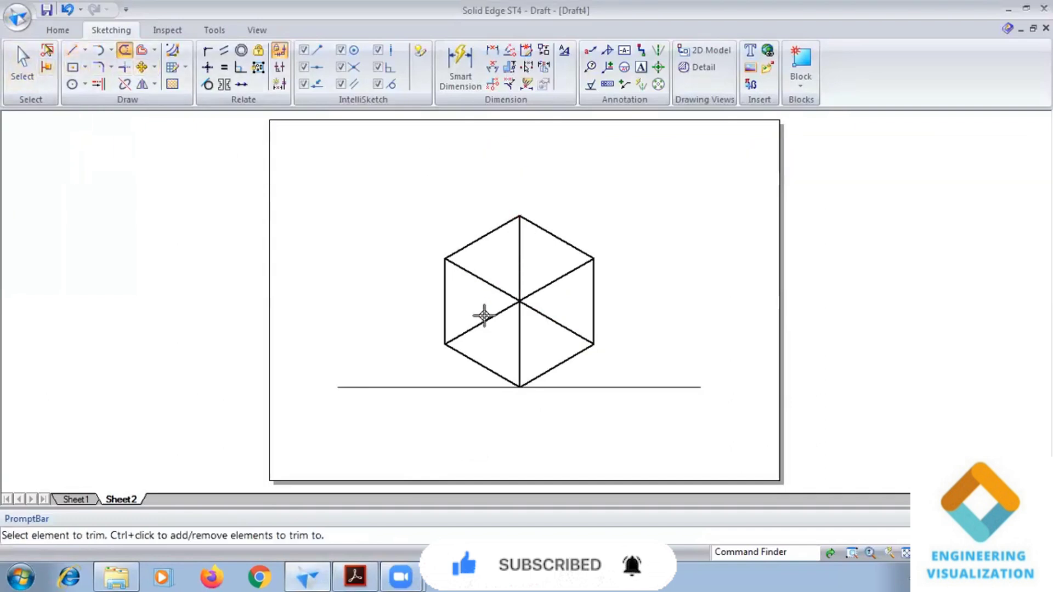
Step: Trim the three hidden inner lines so only the cube's visible faces remain
left_click(484, 315)
left_click(550, 317)
left_click(522, 253)
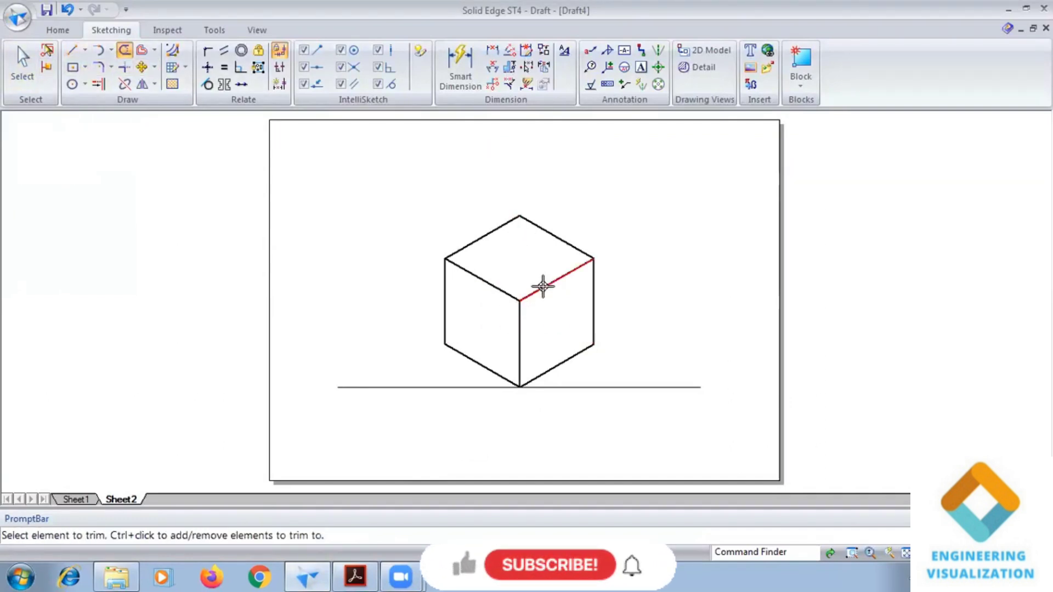
scroll(522, 245, "up", 1)
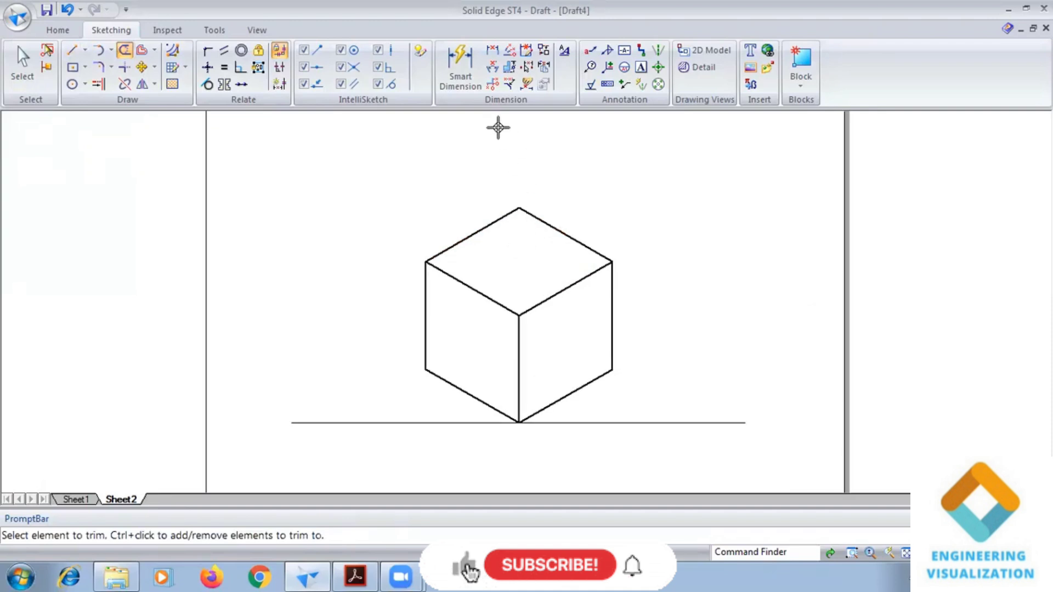
Step: Place a 30° angle dimension between the ground line and the cube's lower-right edge
left_click(493, 67)
left_click(564, 398)
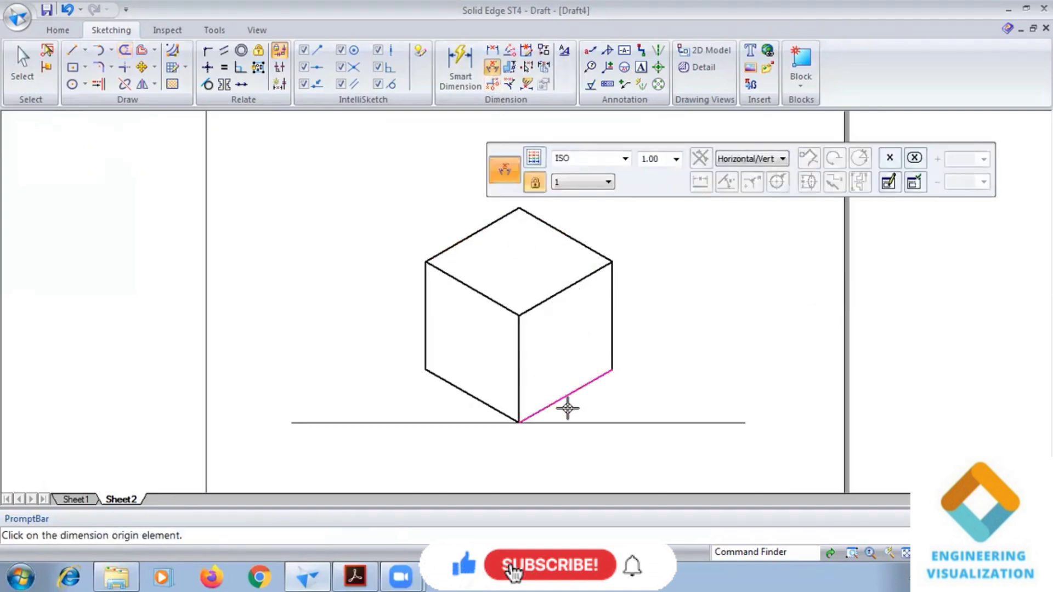
left_click(572, 421)
right_click(573, 415)
left_click(571, 420)
left_click(565, 395)
right_click(573, 415)
left_click(560, 422)
left_click(553, 403)
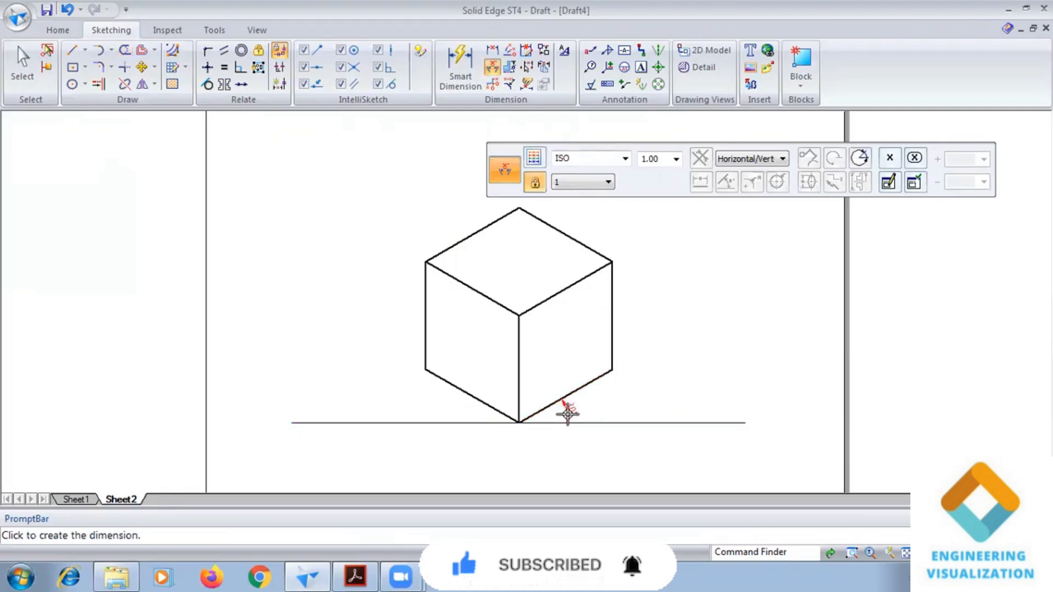
left_click(568, 414)
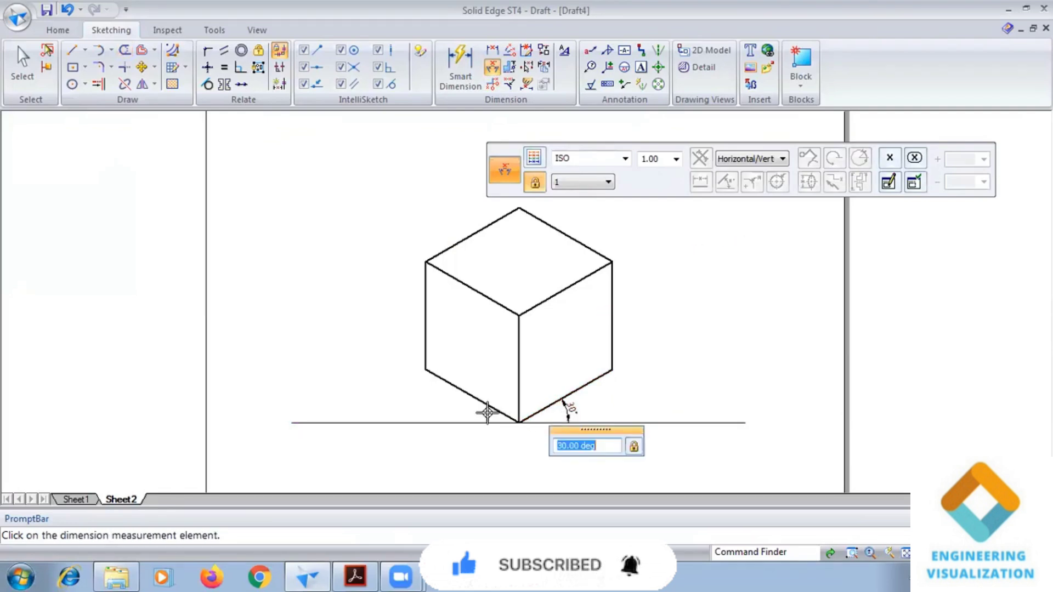
Step: Place a 30° angle dimension between the cube's lower-left edge and the ground line
left_click(496, 70)
left_click(469, 394)
left_click(466, 423)
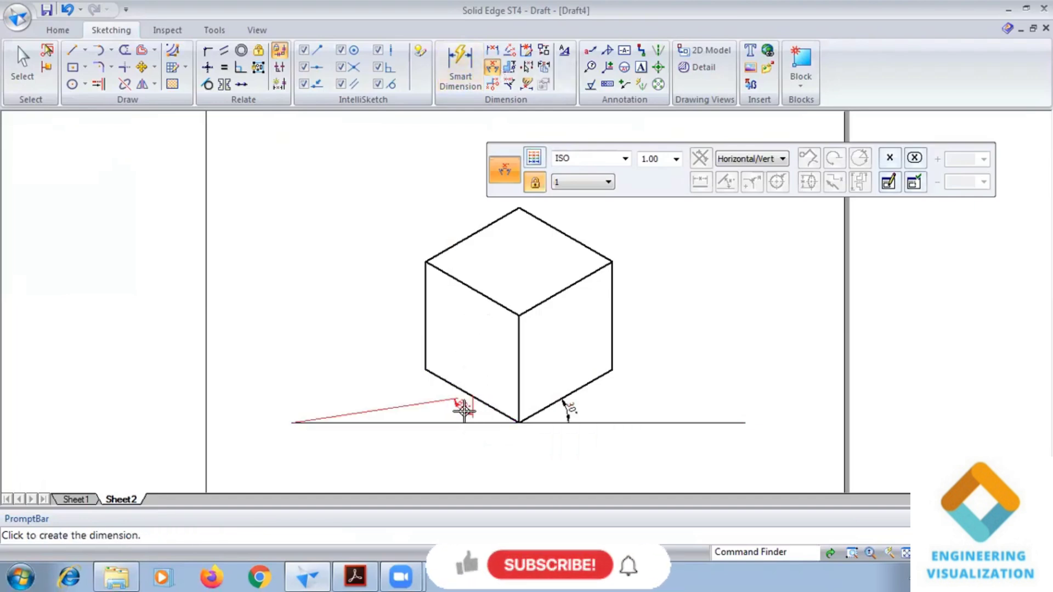
right_click(449, 422)
left_click(468, 395)
left_click(468, 421)
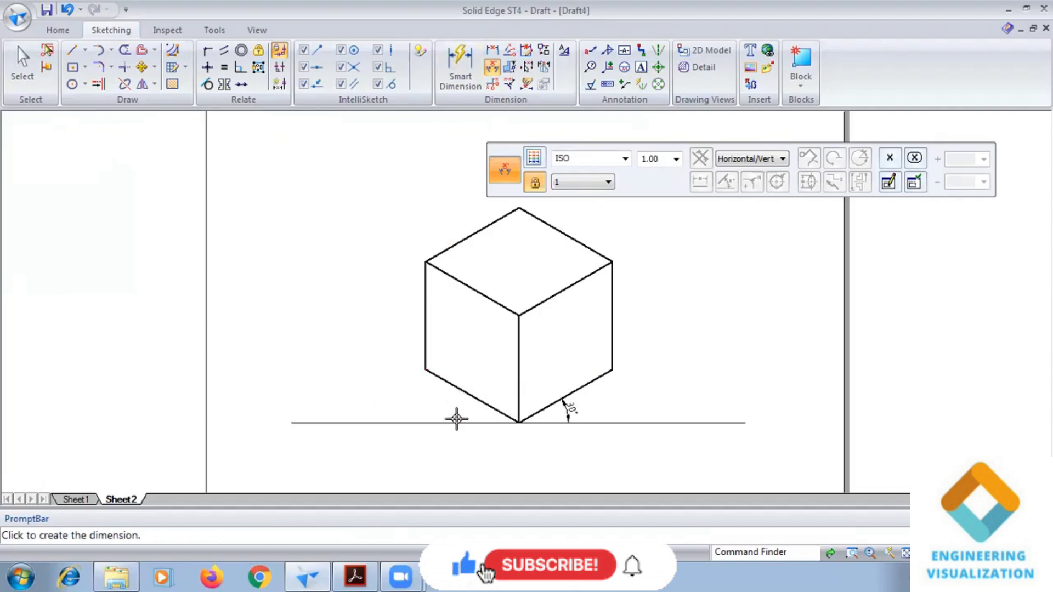
left_click(67, 10)
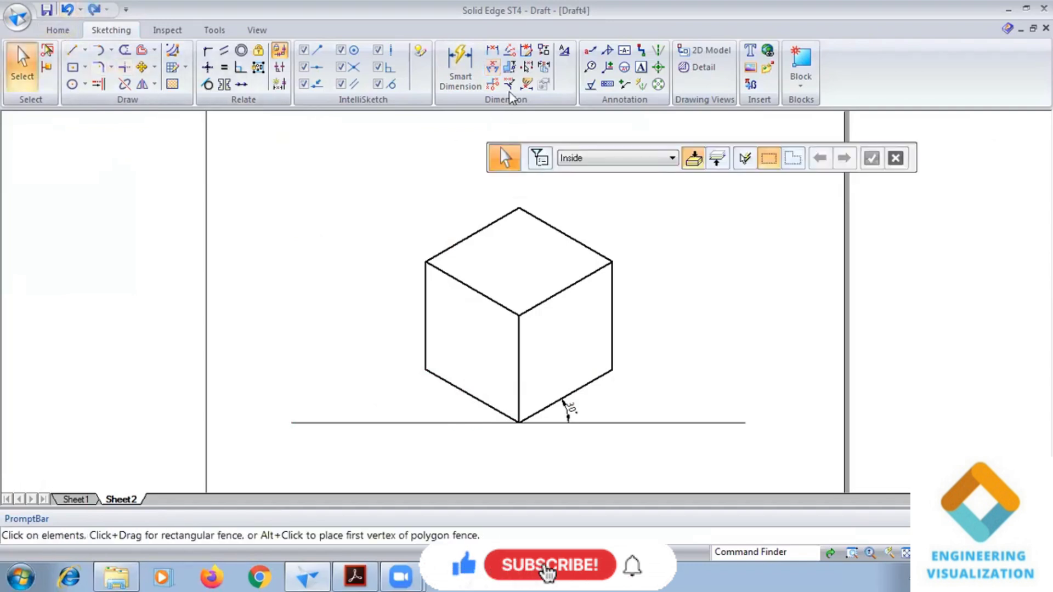
left_click(492, 68)
left_click(458, 389)
left_click(478, 427)
left_click(476, 419)
key("Escape")
scroll(530, 267, "down", 1)
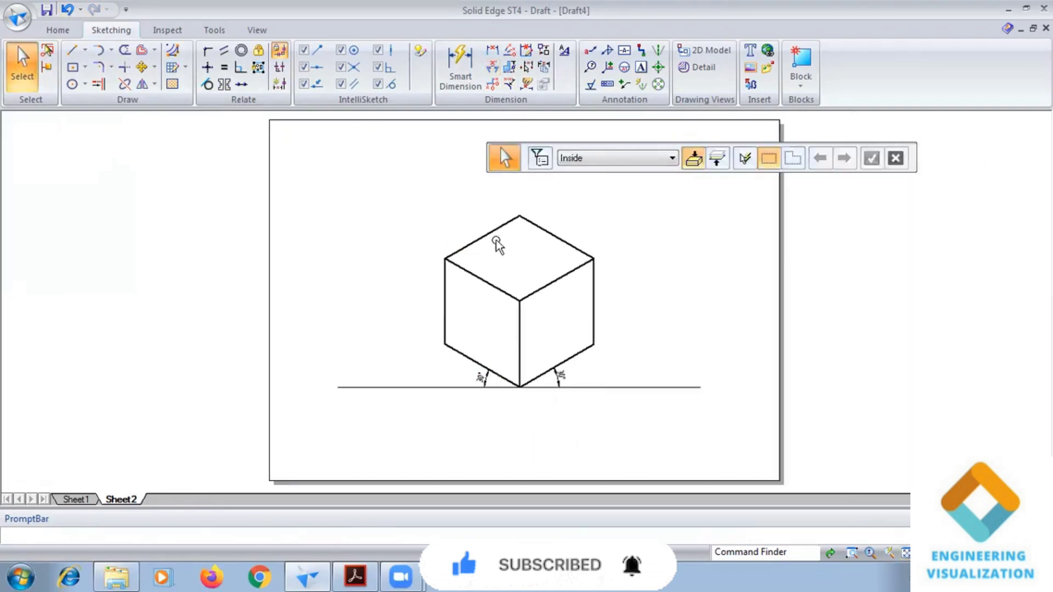
Step: Scale the cube and its dimensions by 0.816 about a point on the ground line
left_click_drag(398, 176, 676, 439)
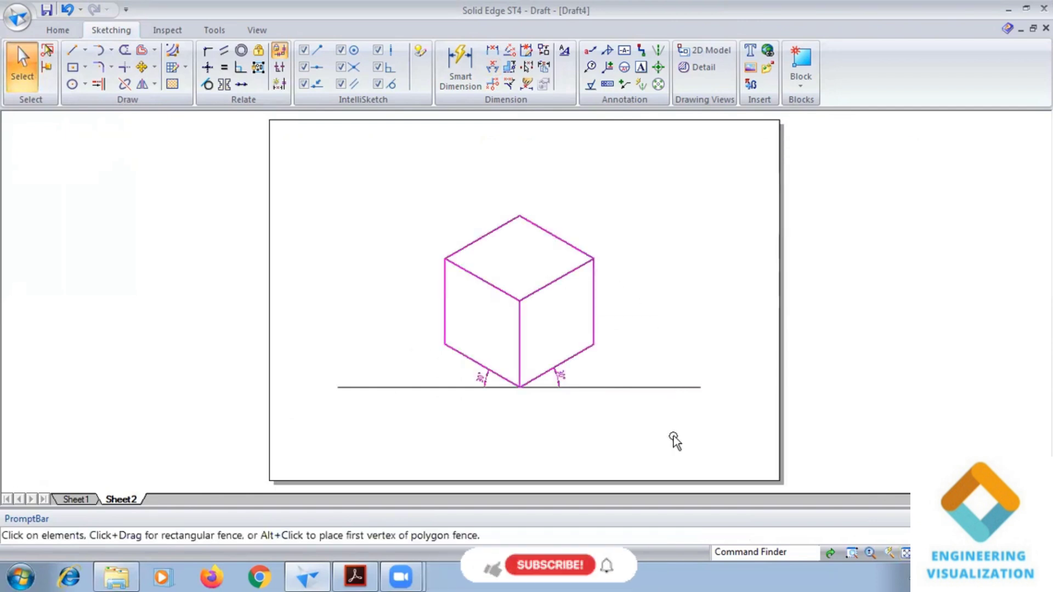
left_click(154, 85)
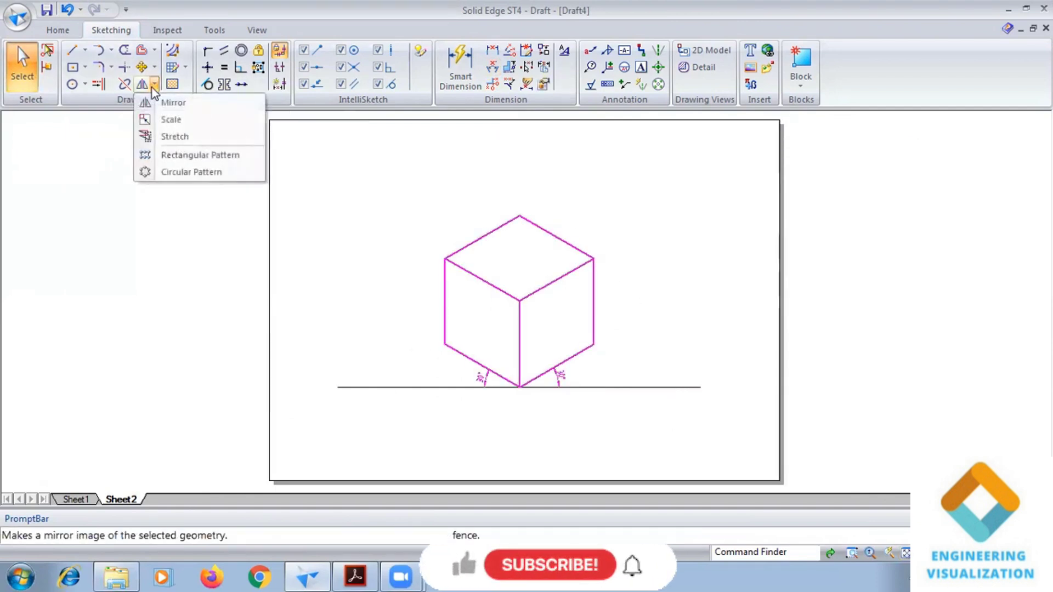
left_click(165, 120)
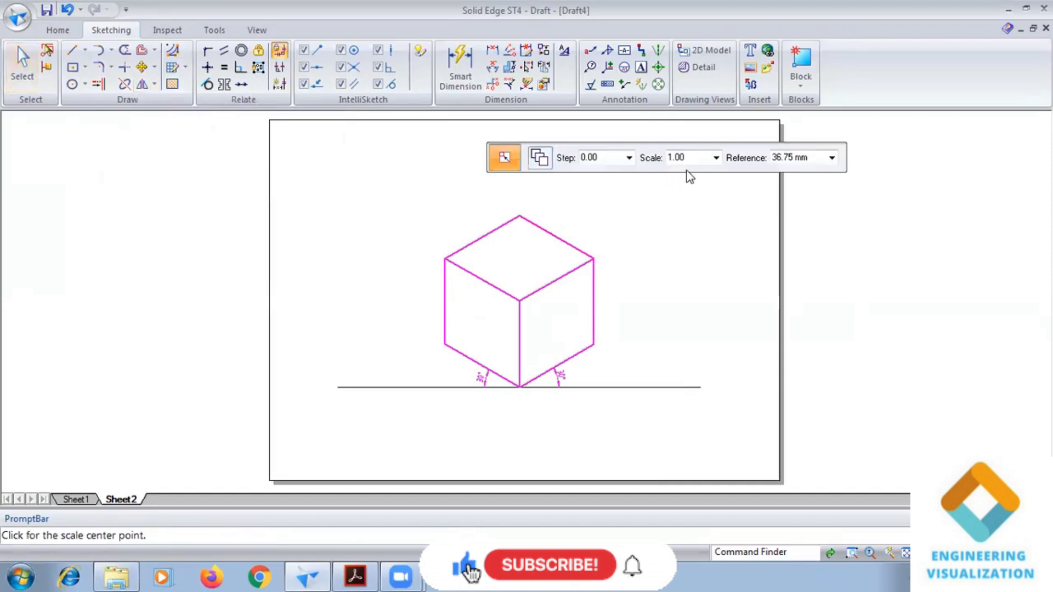
left_click(696, 159)
type("0.816")
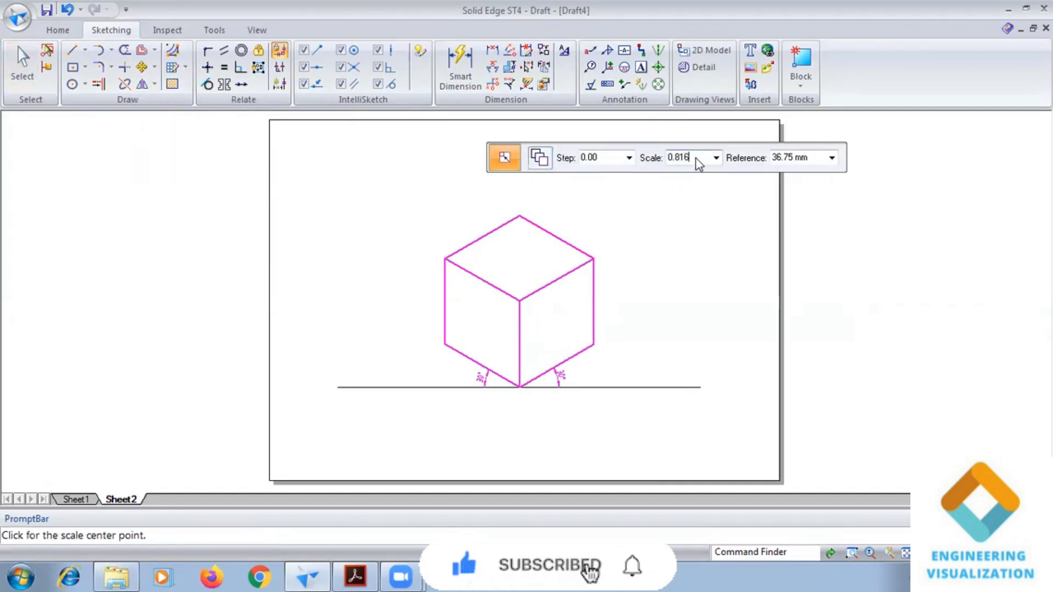
key("Tab")
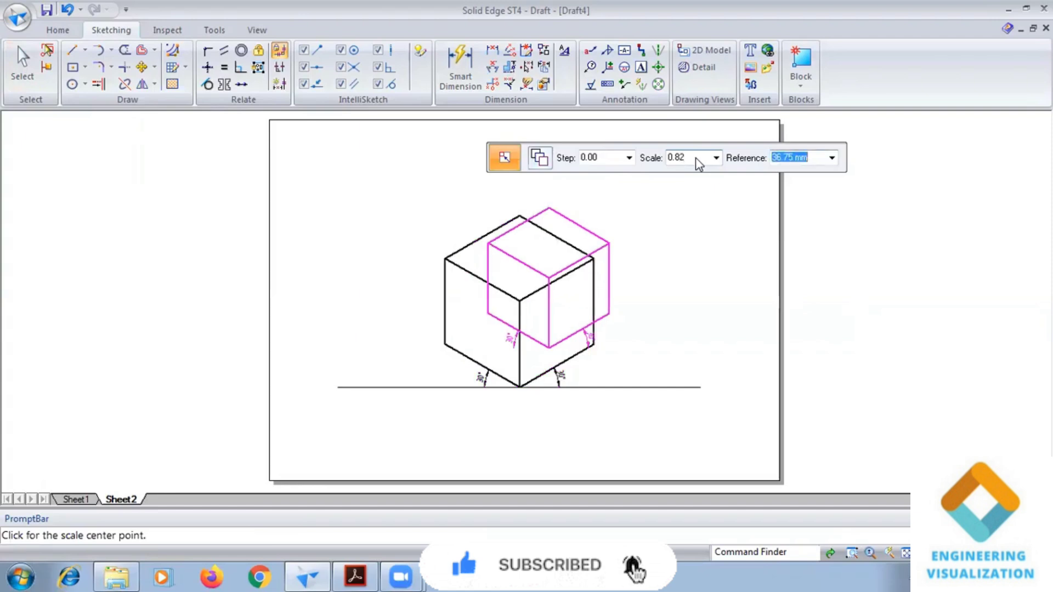
left_click(632, 387)
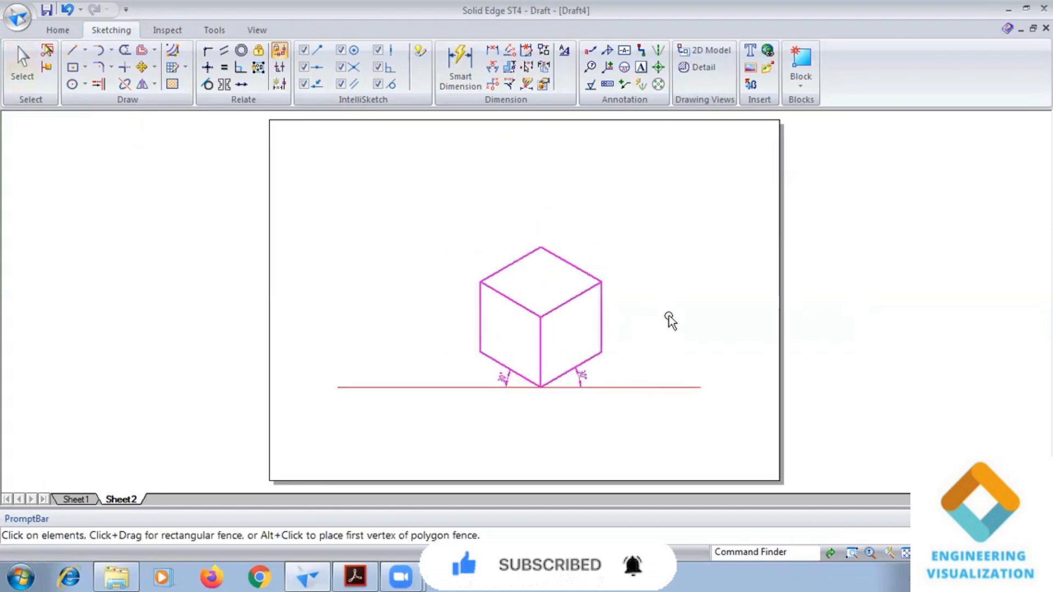
key("Escape")
scroll(662, 282, "up", 1)
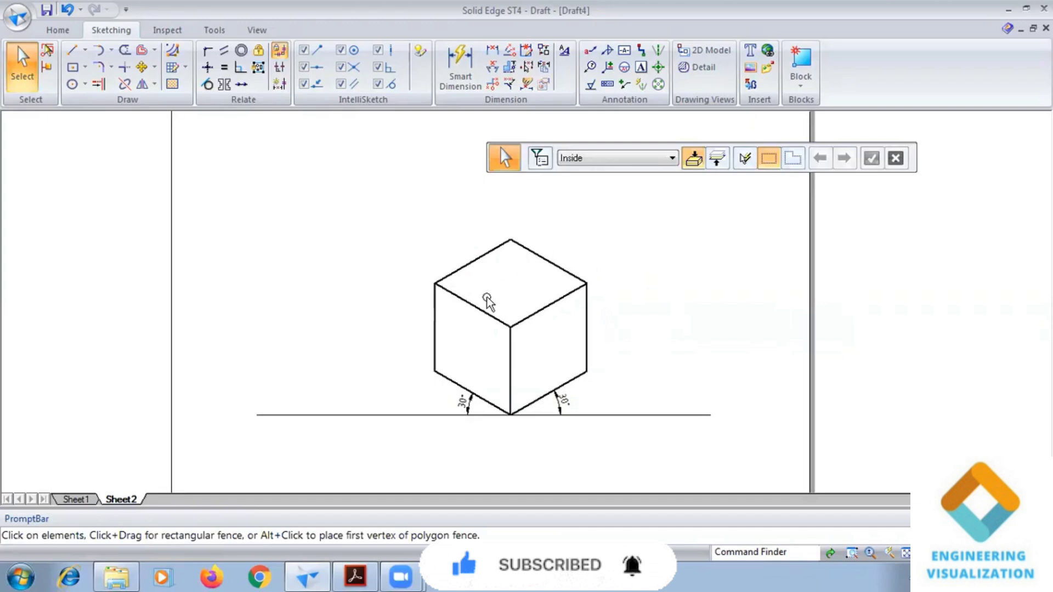
left_click(72, 50)
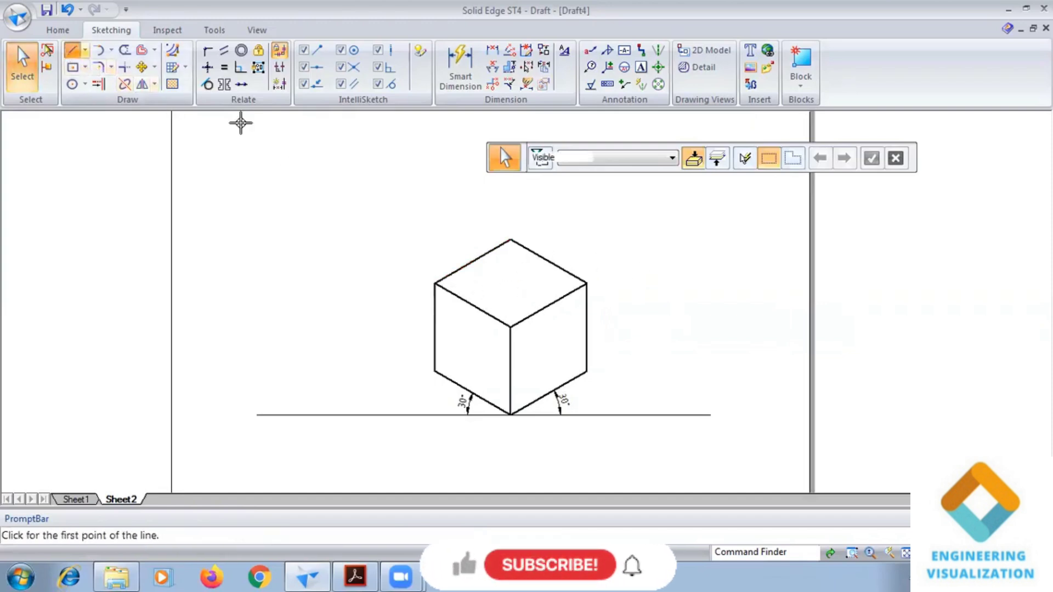
Step: Draw two thinnest-width lines joining opposite top-face edge midpoints, then compare with the PDF
left_click(683, 158)
left_click(701, 176)
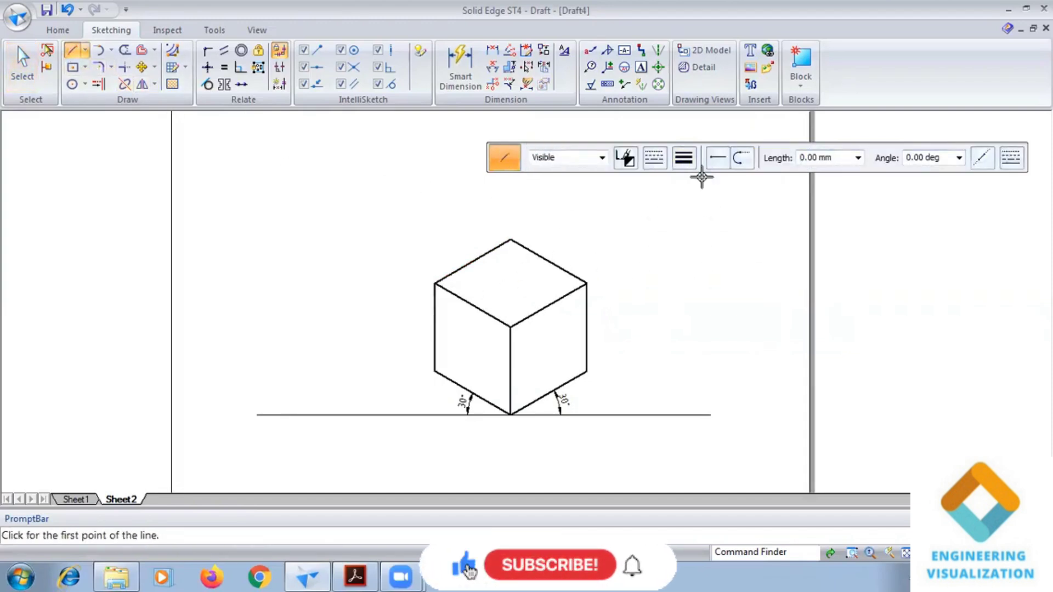
left_click(473, 262)
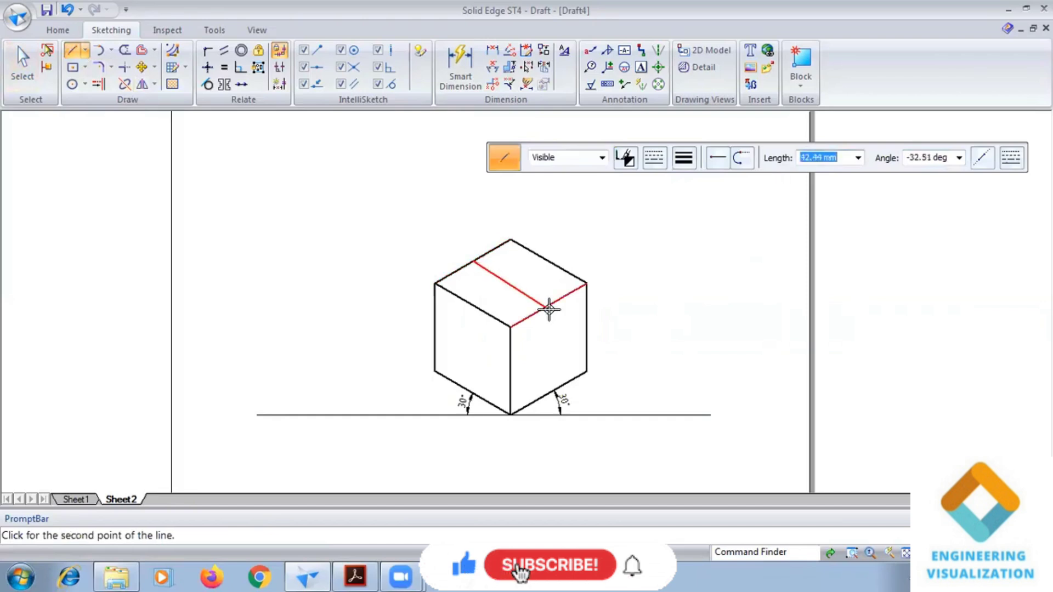
left_click(549, 303)
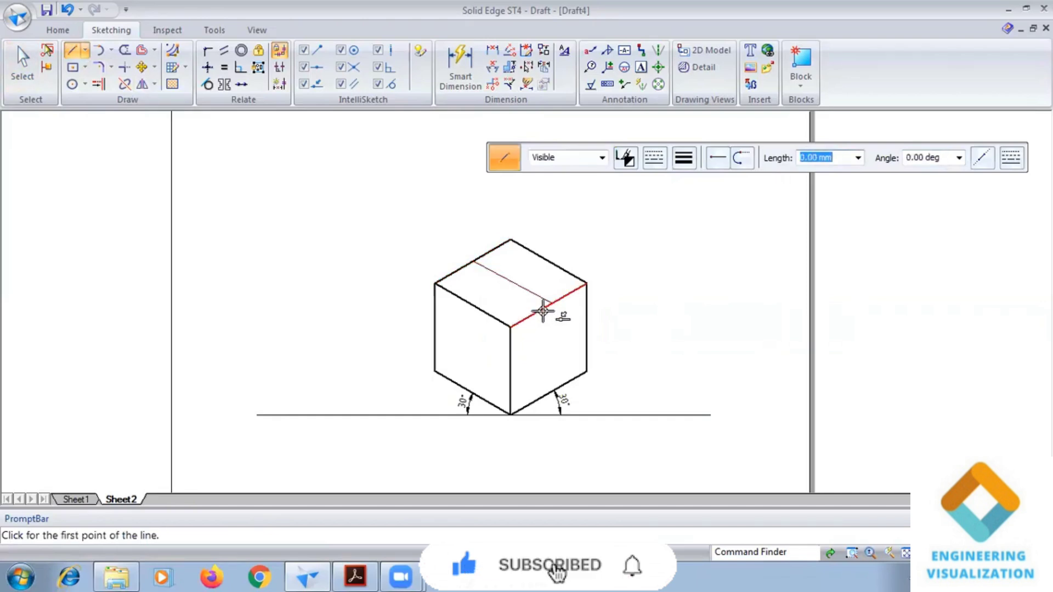
left_click(475, 306)
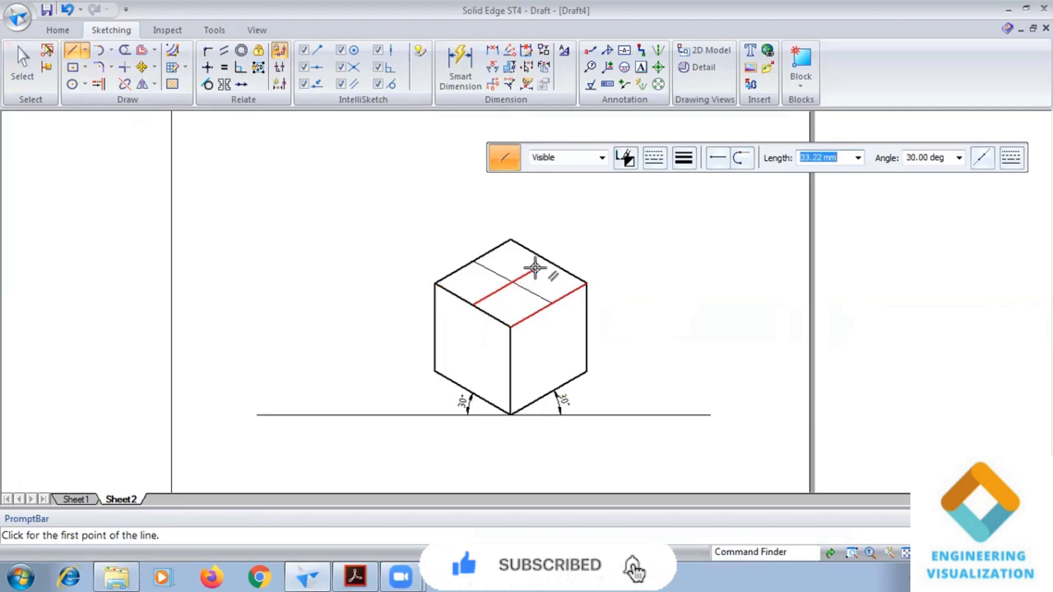
left_click(545, 262)
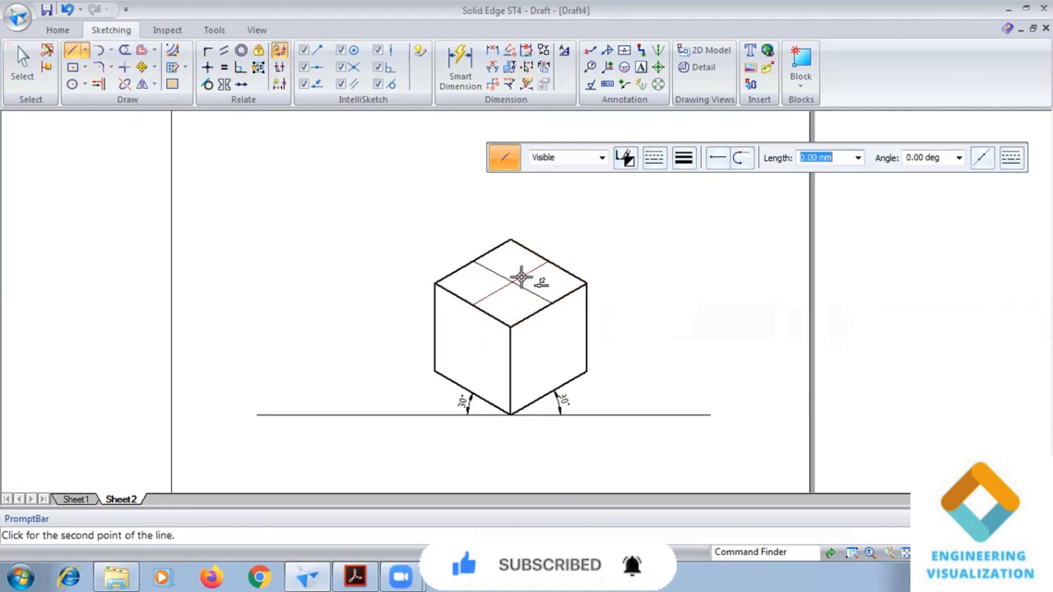
left_click(356, 576)
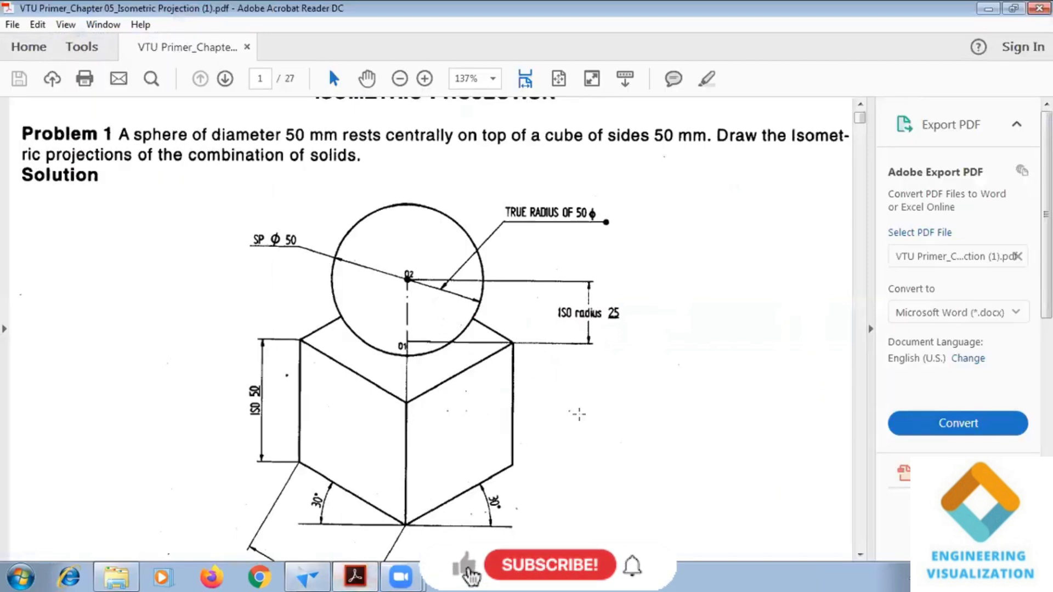
left_click(307, 576)
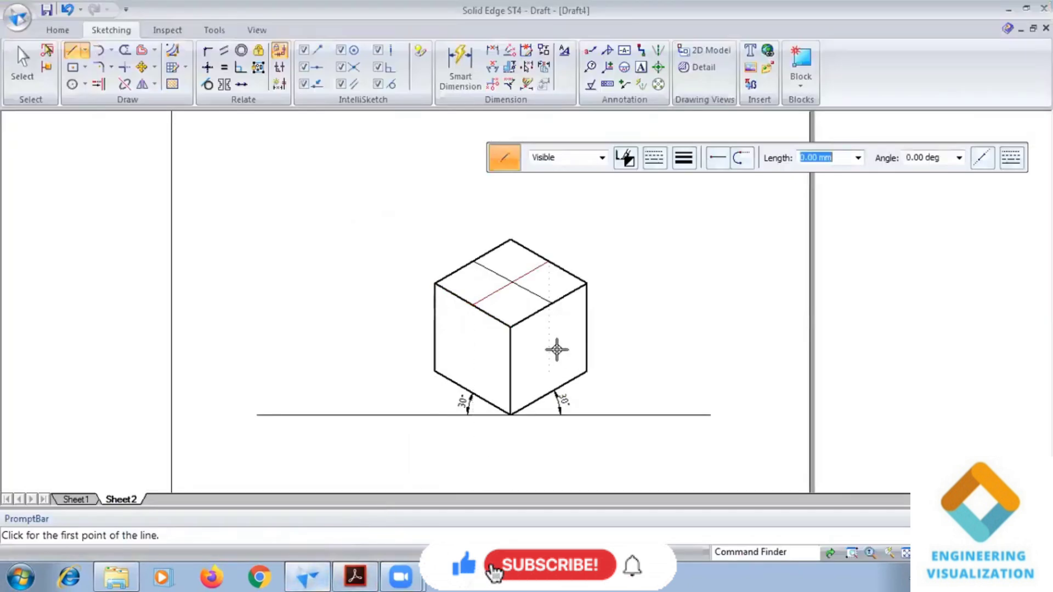
Step: Cancel the line begun at the top-face centre, choose Circle by Center Point, and undo the last centre line
left_click(512, 283)
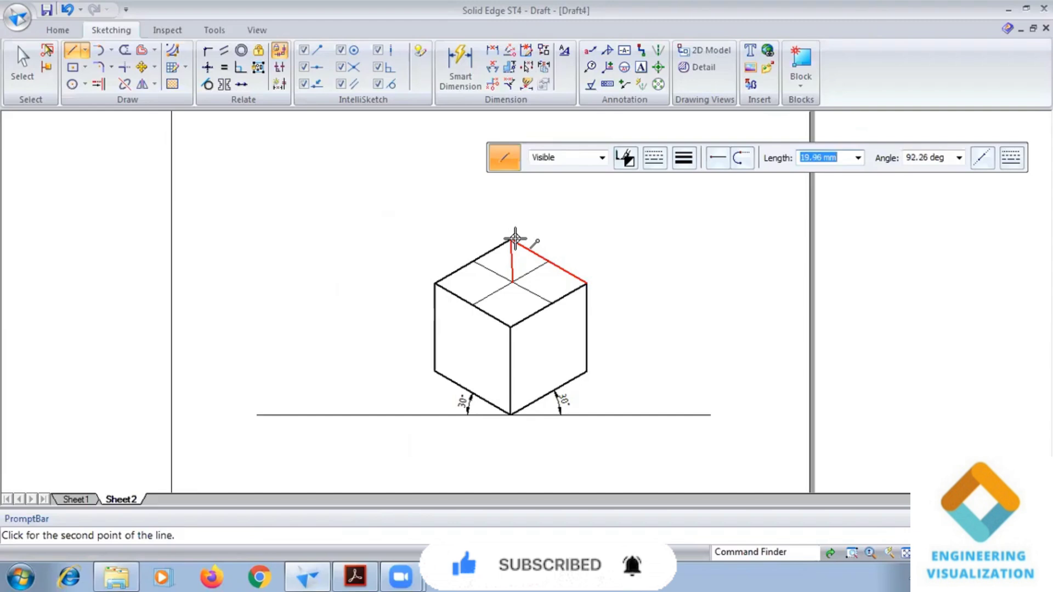
key("Escape")
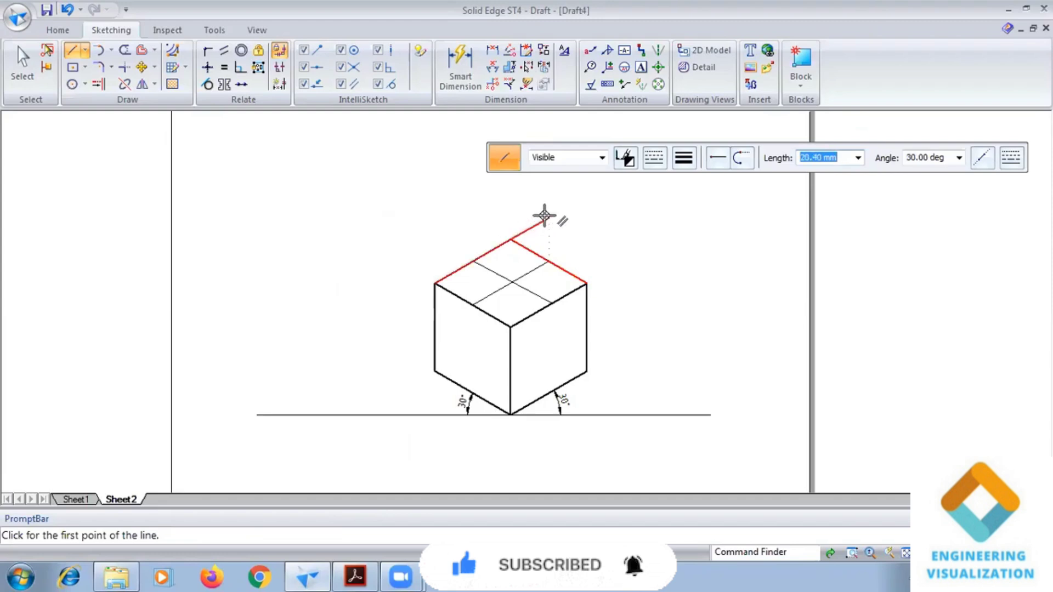
left_click(72, 84)
key("ctrl+z")
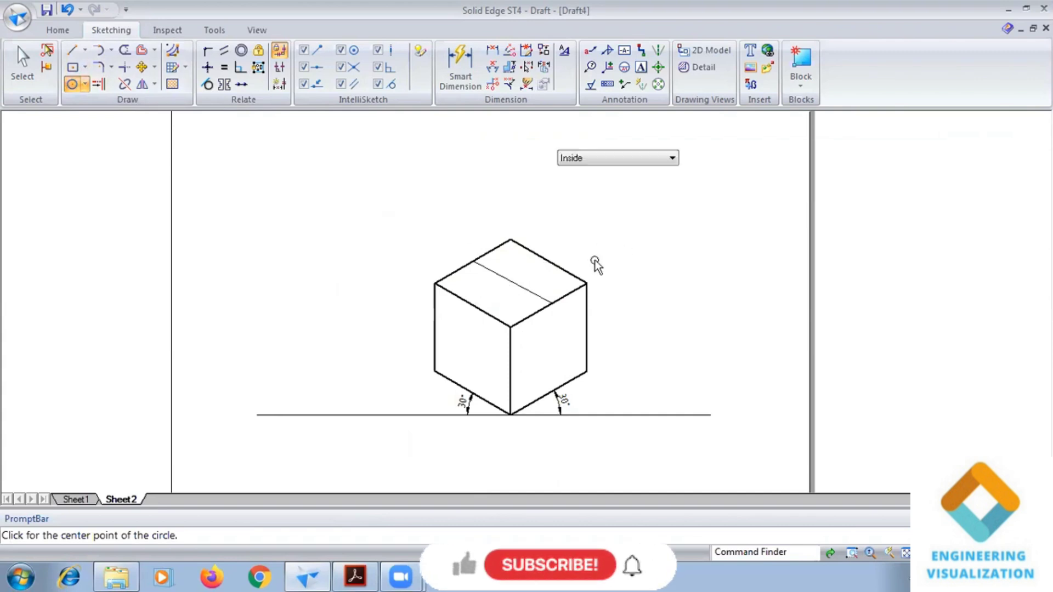